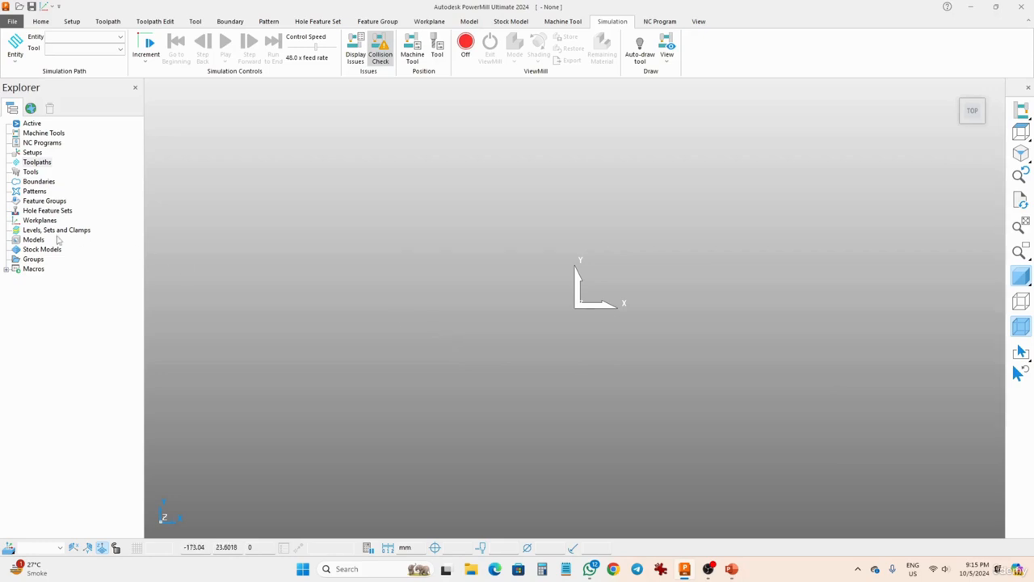
- Import the model die.dgk from the examples folder
{"action": "right_click", "coordinate": [33, 240]}
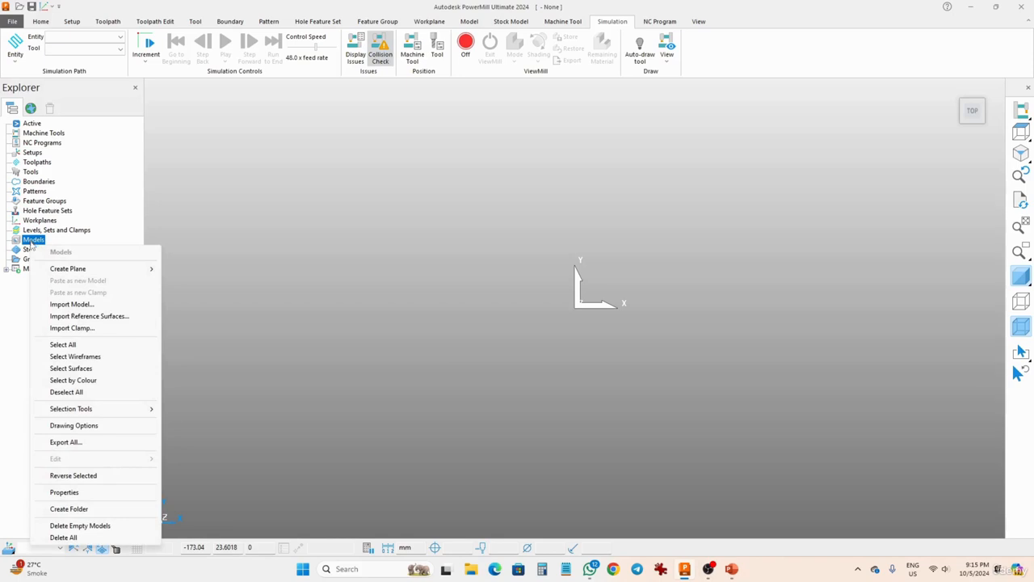
{"action": "left_click", "coordinate": [72, 306]}
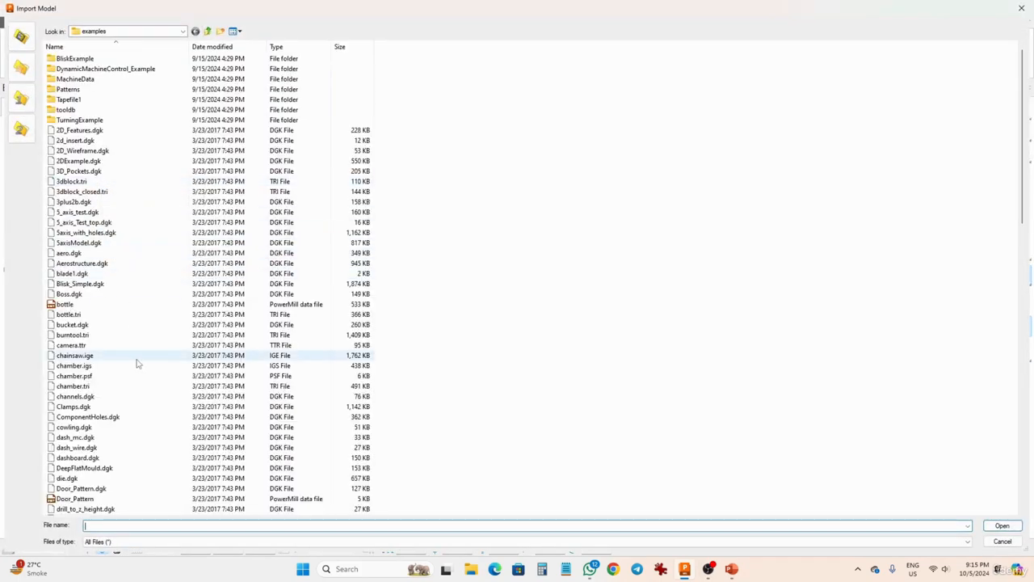
{"action": "scroll", "coordinate": [111, 348], "scroll_direction": "down", "scroll_amount": 2}
{"action": "left_click", "coordinate": [69, 416]}
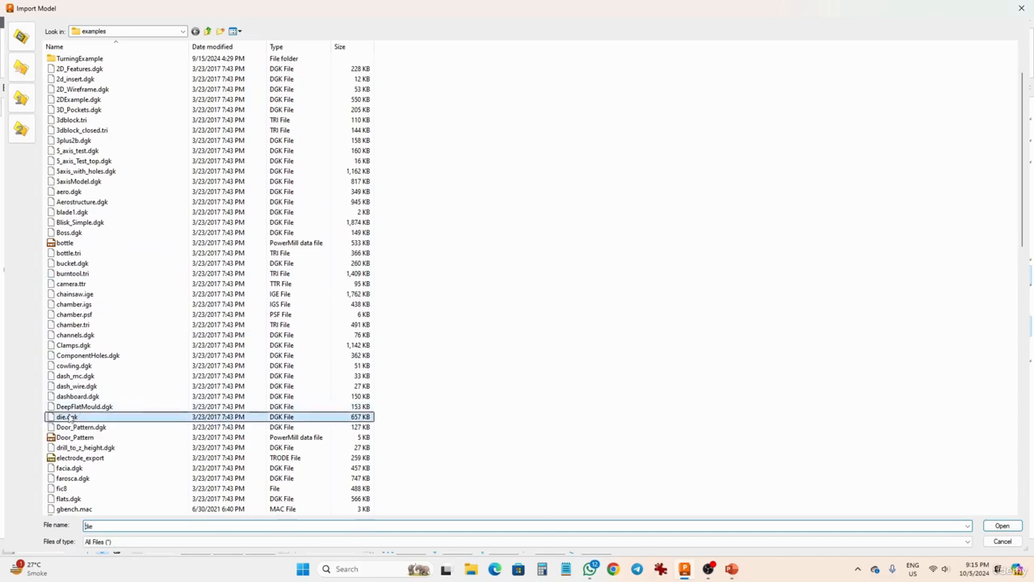
{"action": "left_click", "coordinate": [1000, 525]}
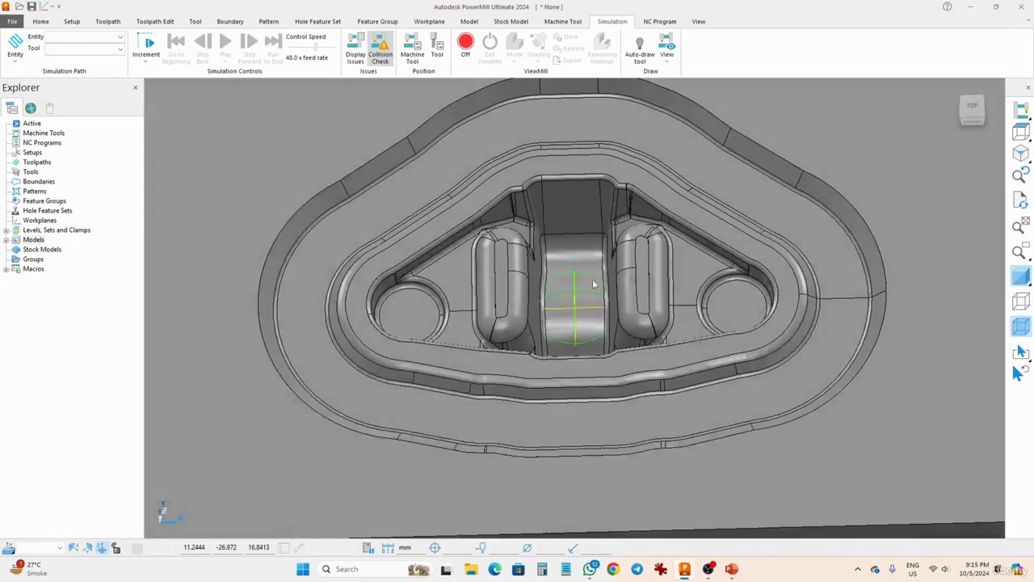
- Calculate a box block from the model's limits with 0.1 tolerance and 0.0 expansion, and accept it
{"action": "middle_click_drag", "start_coordinate": [594, 284], "coordinate": [591, 192]}
{"action": "scroll", "coordinate": [575, 226], "scroll_direction": "down", "scroll_amount": 5}
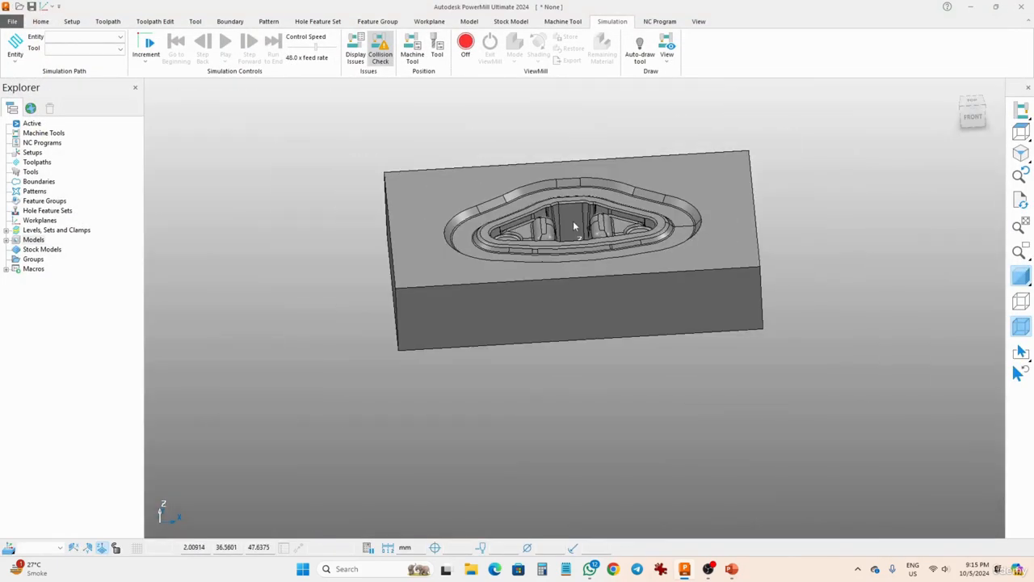
{"action": "middle_click_drag", "start_coordinate": [567, 227], "coordinate": [536, 238]}
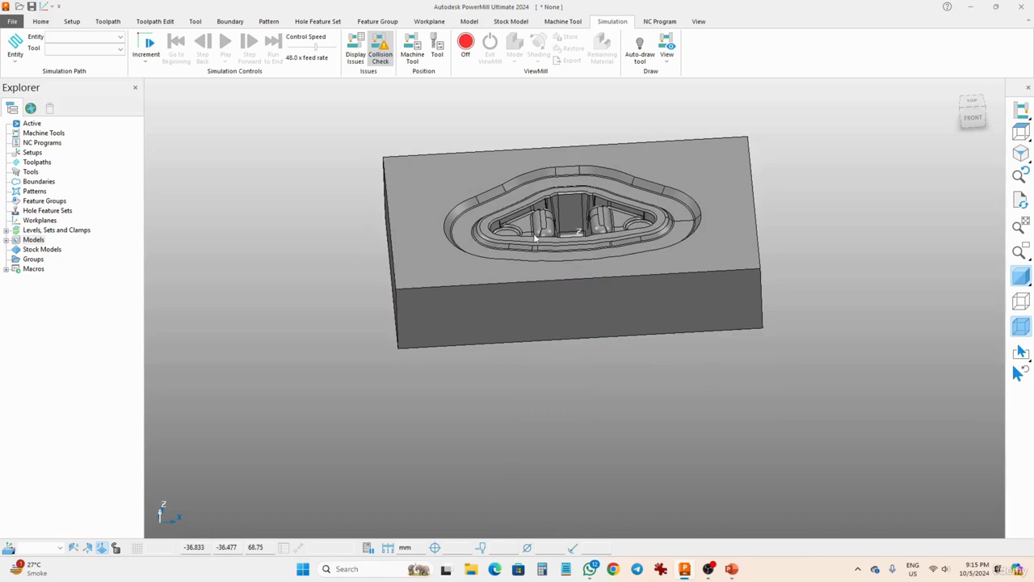
{"action": "left_click", "coordinate": [40, 21]}
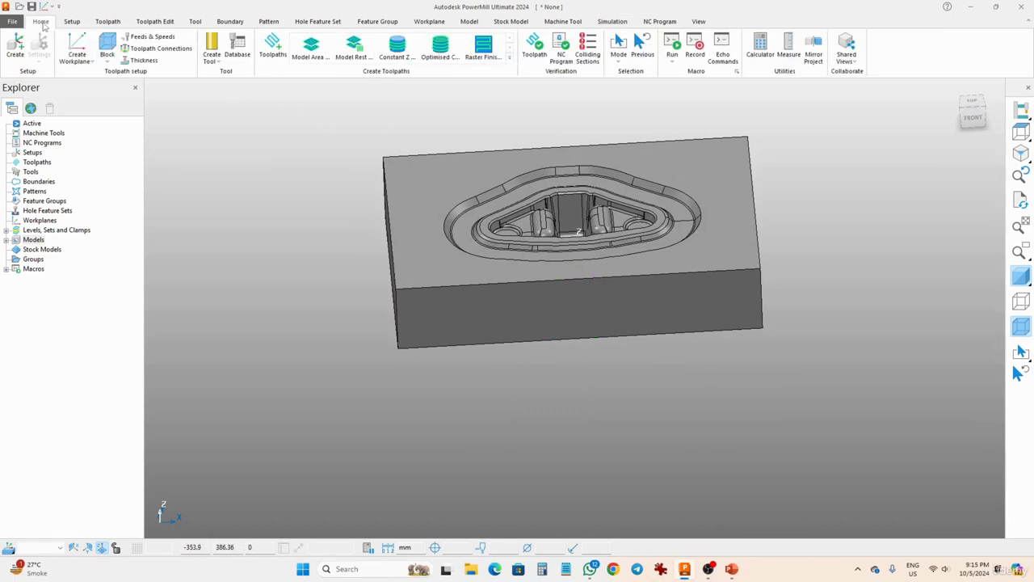
{"action": "left_click", "coordinate": [110, 45]}
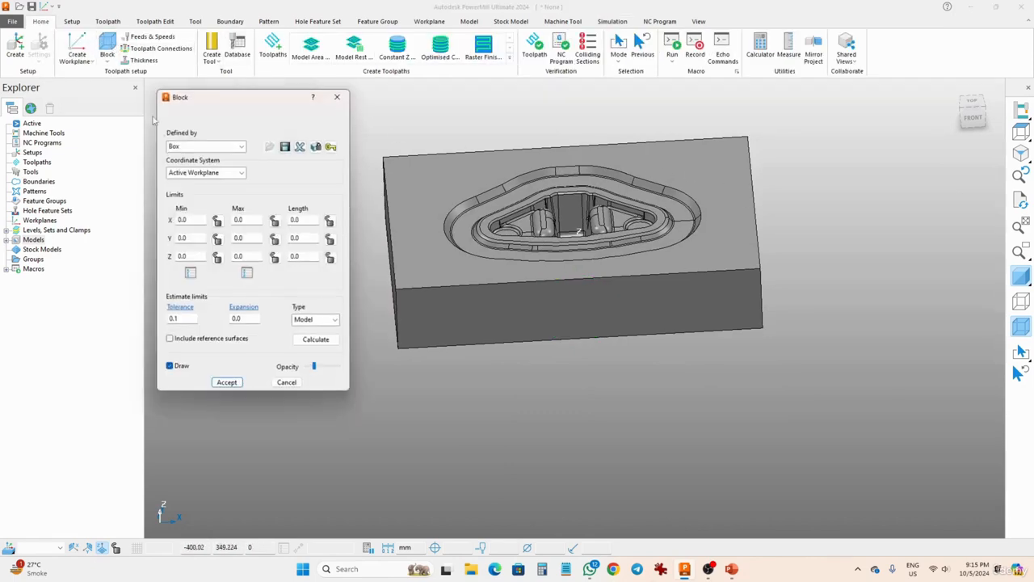
{"action": "left_click", "coordinate": [317, 340]}
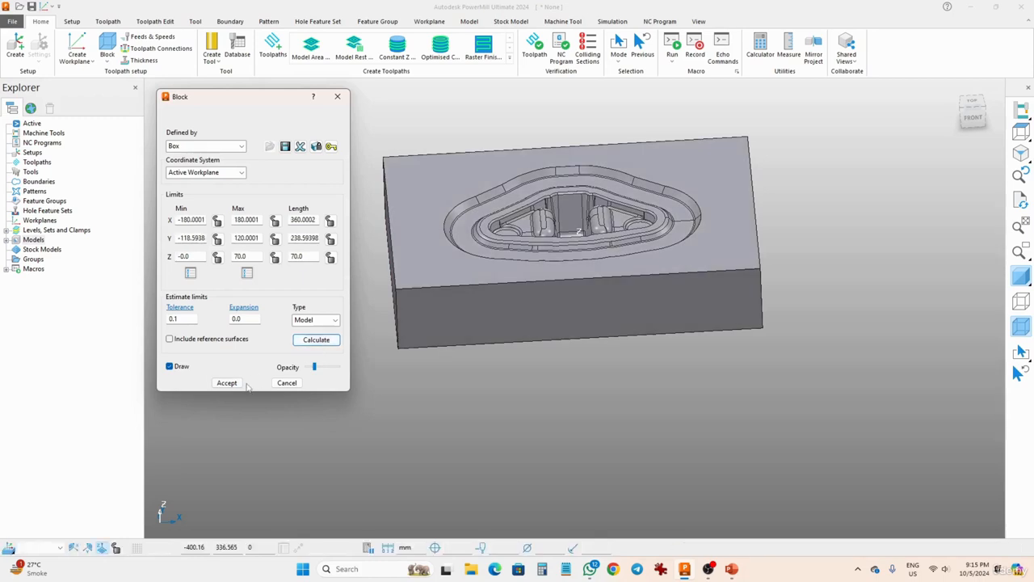
{"action": "left_click", "coordinate": [228, 383]}
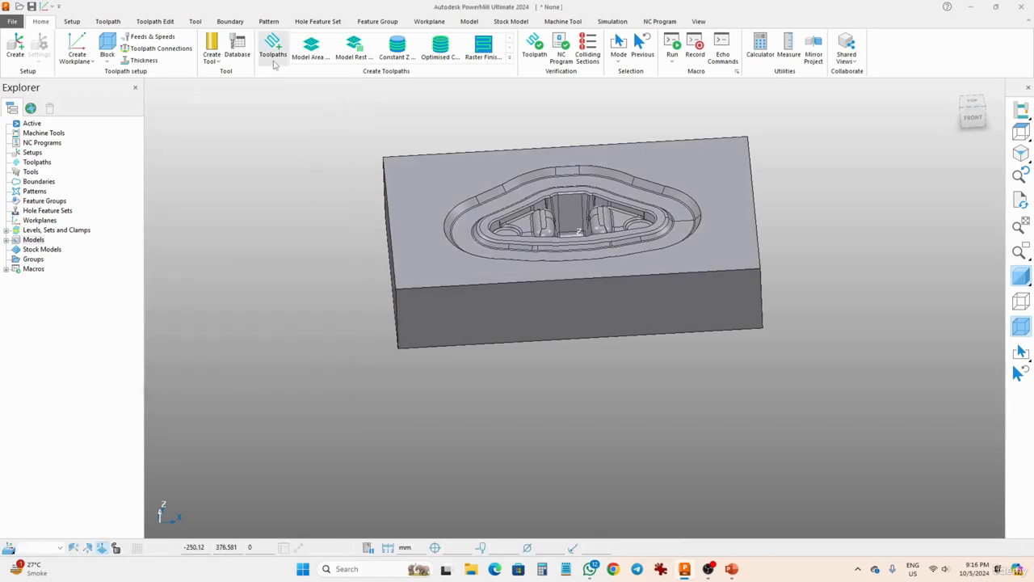
- Create an end mill tool and name it "10mm FEM"
{"action": "left_click", "coordinate": [213, 60]}
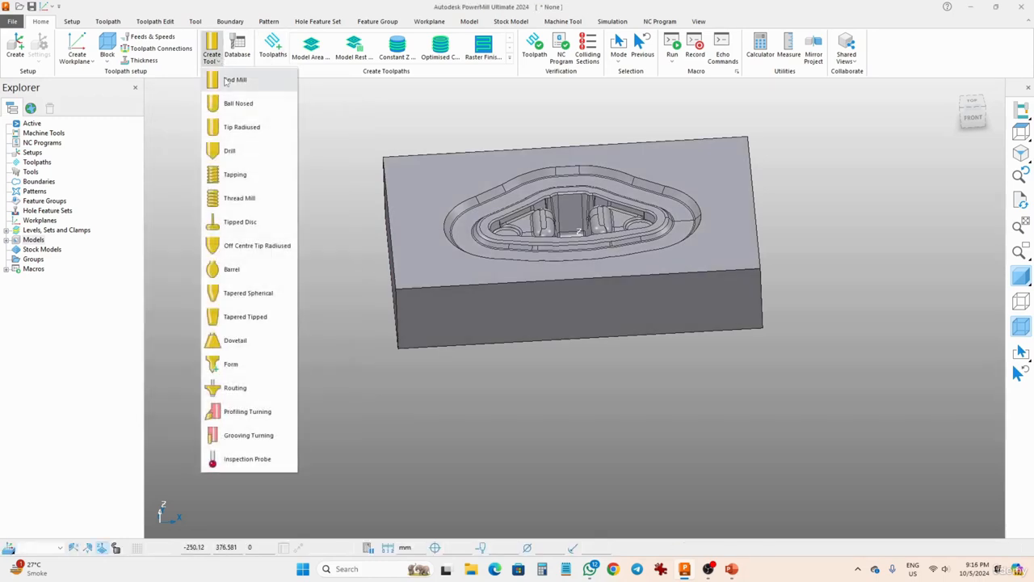
{"action": "left_click", "coordinate": [231, 81]}
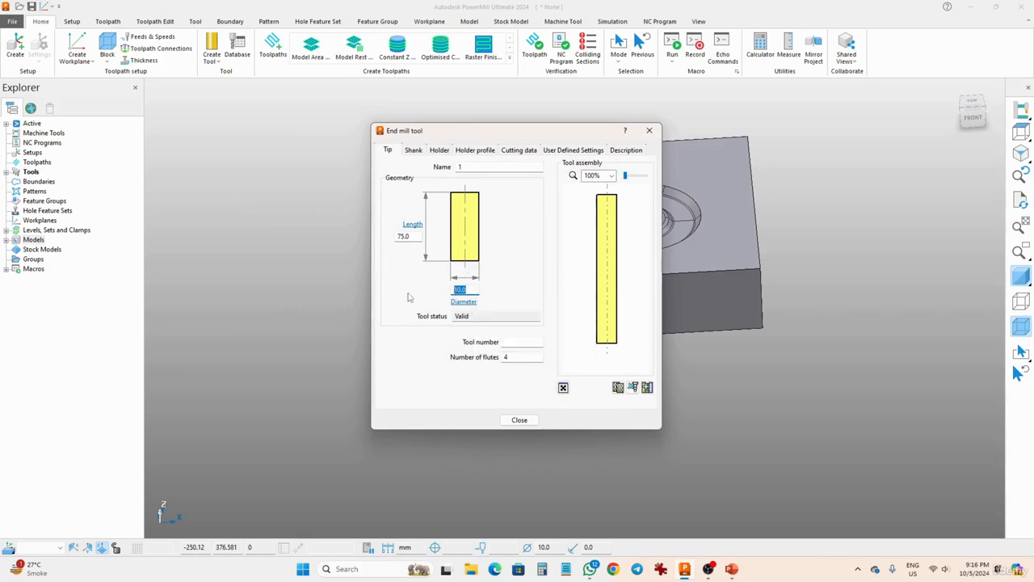
{"action": "double_click", "coordinate": [408, 236]}
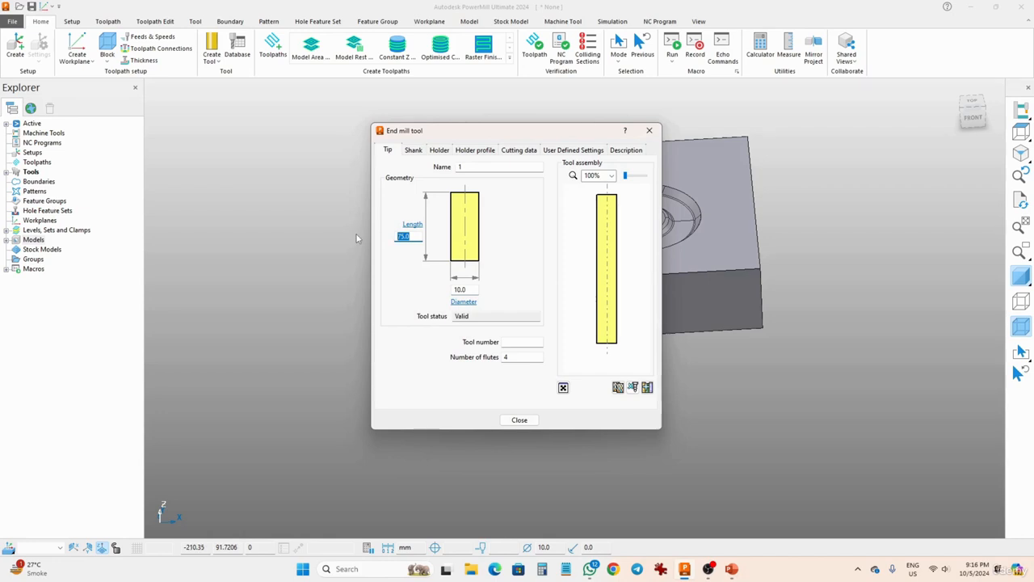
{"action": "key", "text": "shift+Tab"}
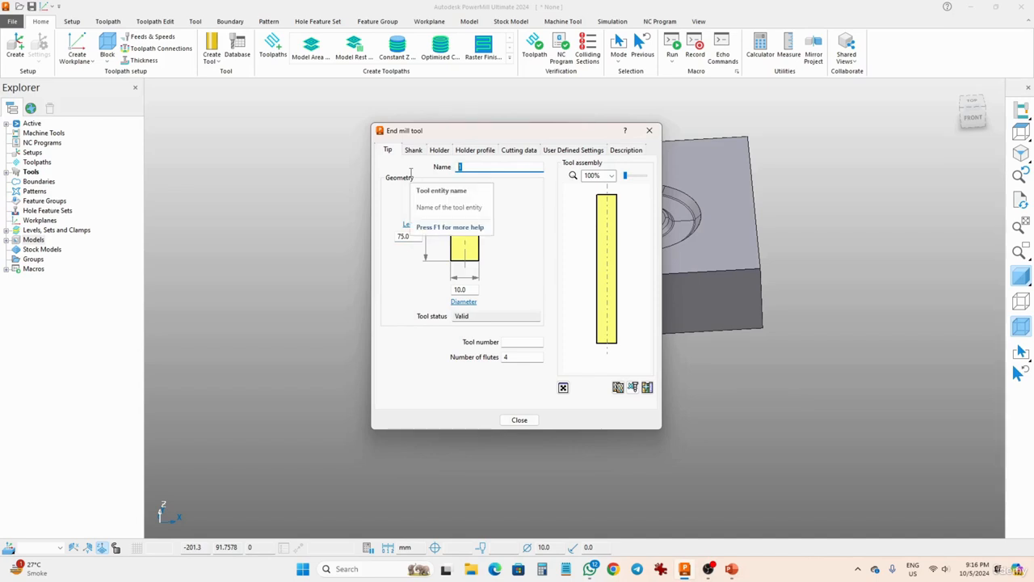
{"action": "type", "text": "10mm"}
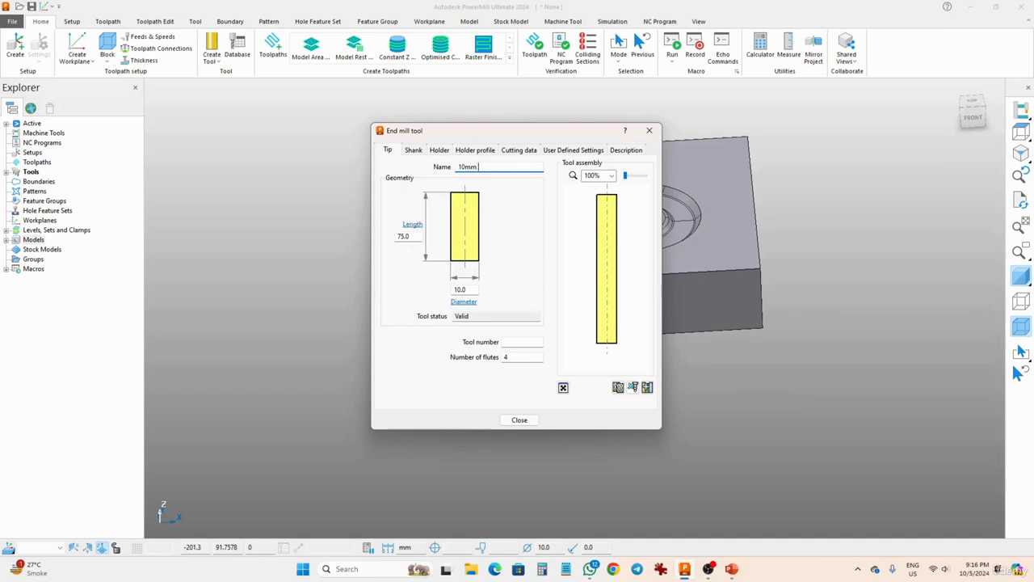
{"action": "type", "text": " FEM"}
- Add a holder component to the end mill with an upper diameter of 45 and a lower diameter of 30
{"action": "left_click", "coordinate": [436, 150]}
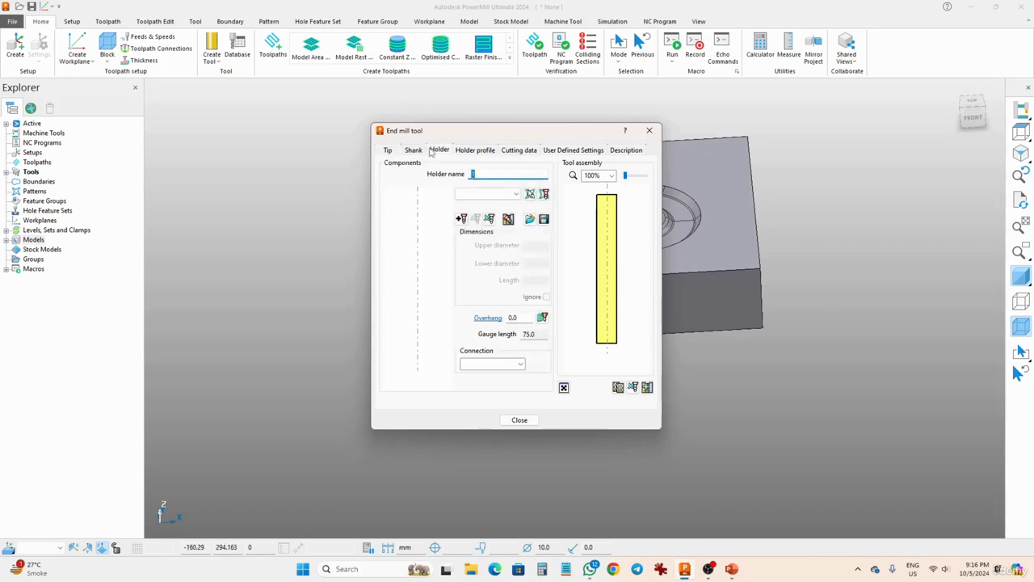
{"action": "left_click", "coordinate": [461, 218]}
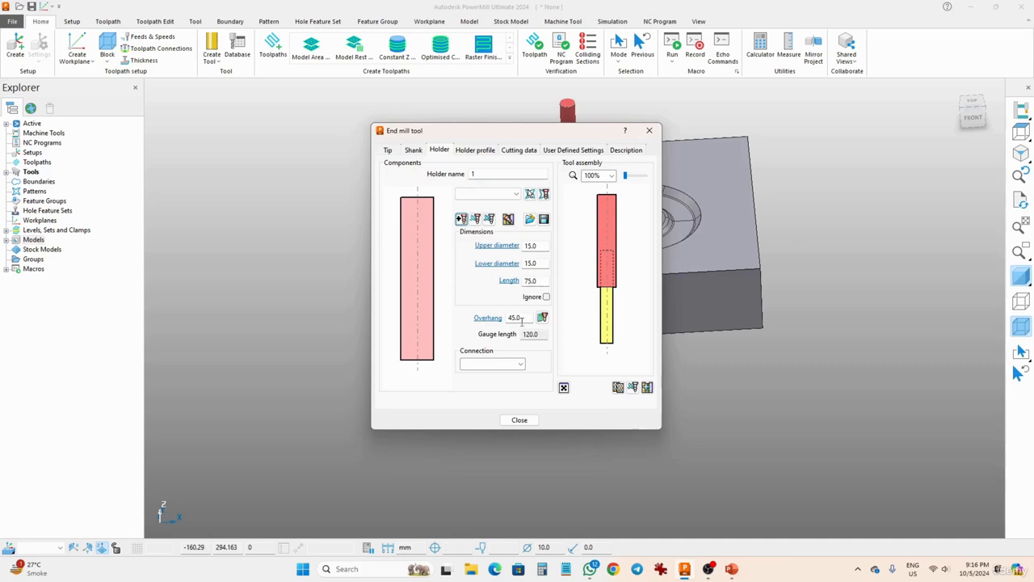
{"action": "double_click", "coordinate": [540, 245]}
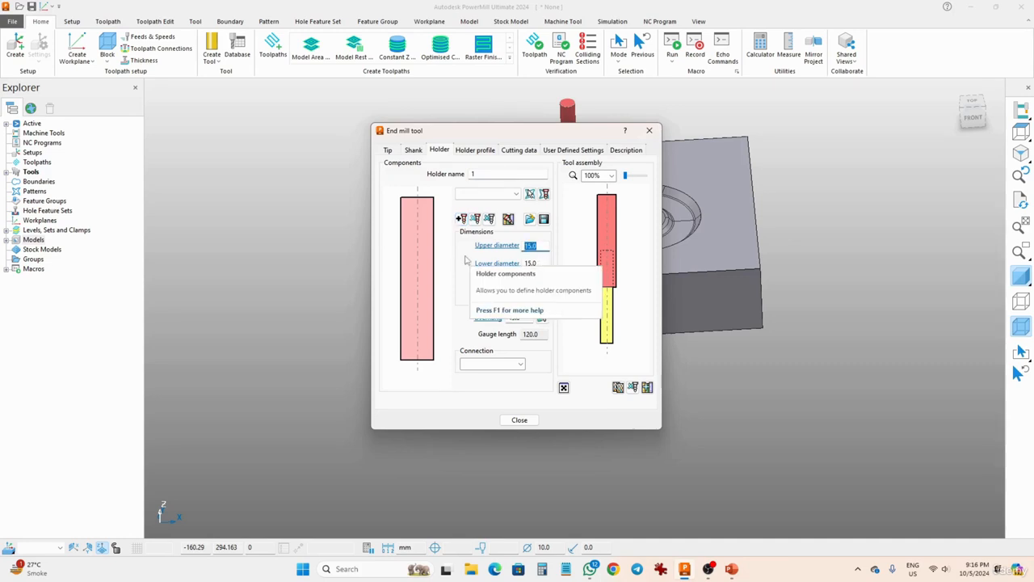
{"action": "type", "text": "45"}
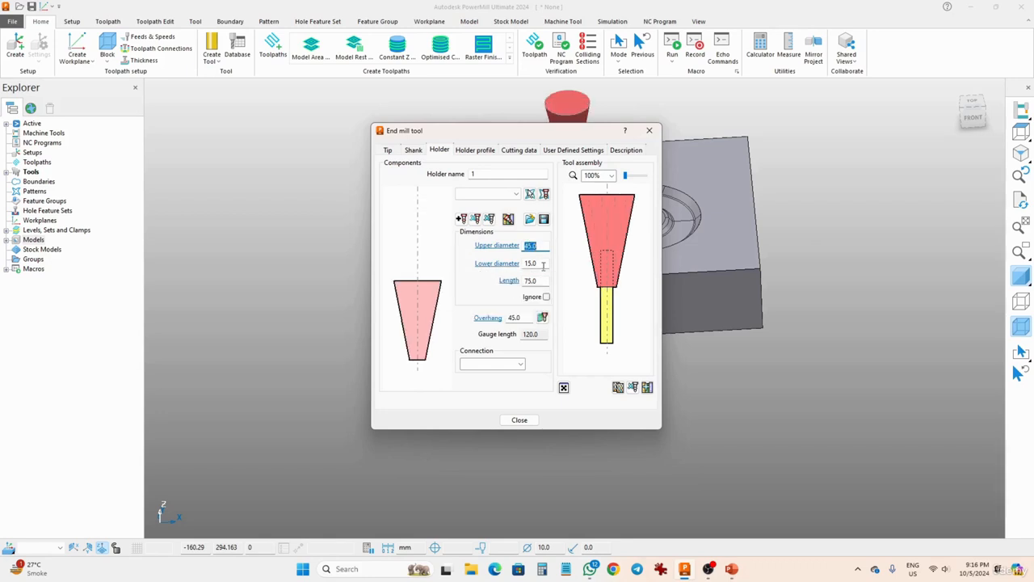
{"action": "key", "text": "Tab"}
{"action": "type", "text": "30"}
{"action": "key", "text": "Return"}
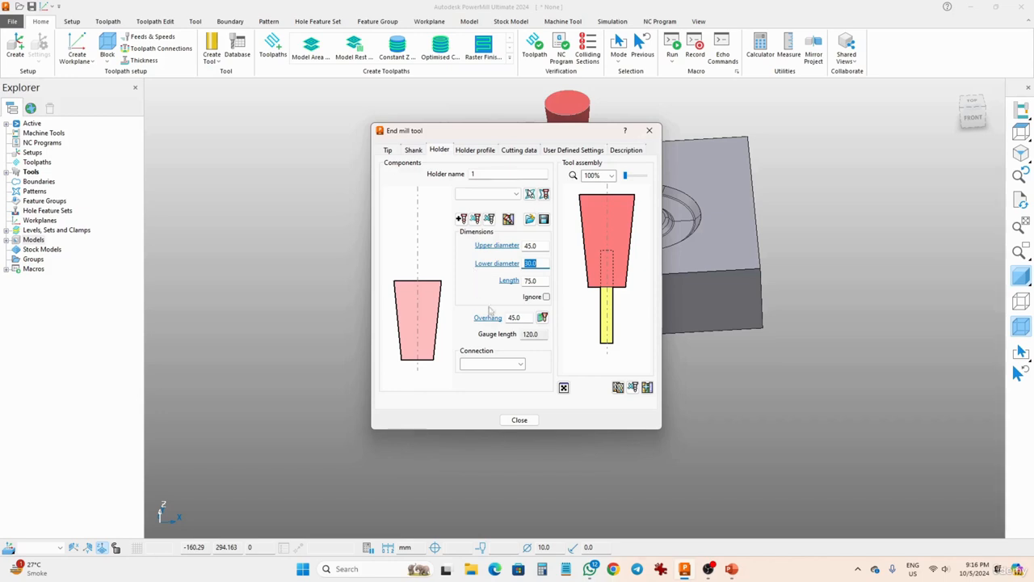
{"action": "left_click", "coordinate": [527, 321]}
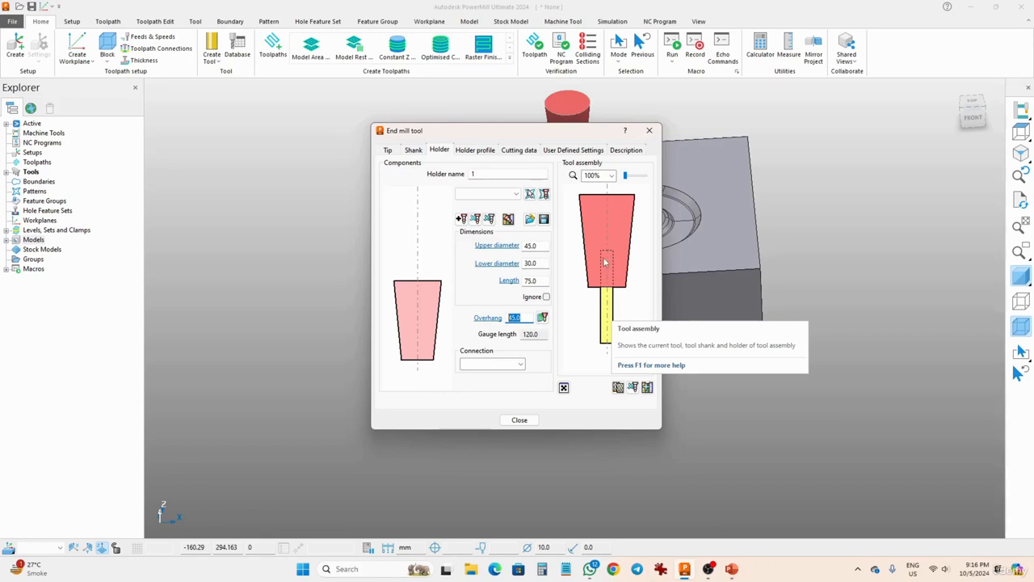
{"action": "left_click", "coordinate": [521, 424]}
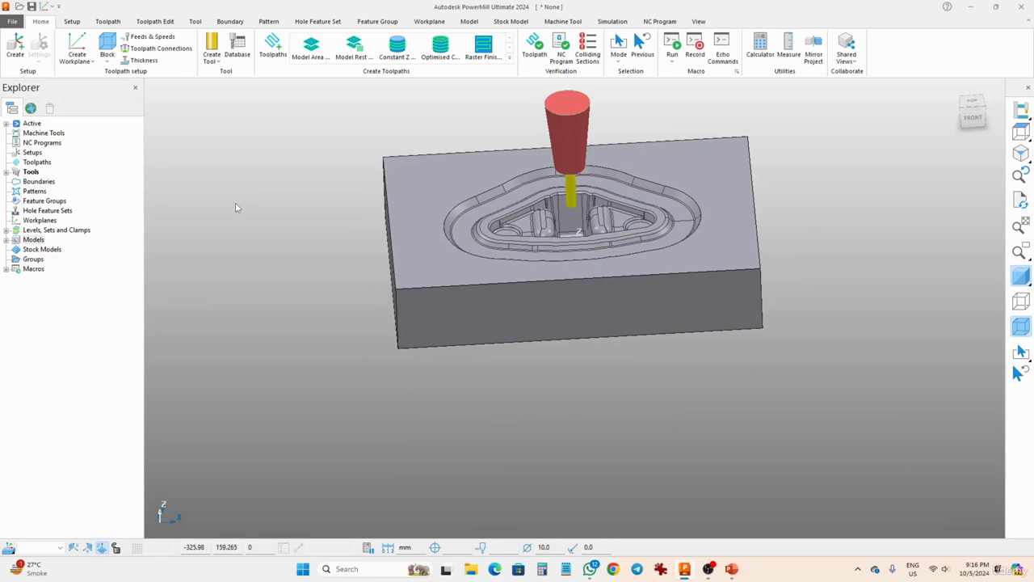
- Start a new toolpath using the Model Area Clearance strategy
{"action": "left_click", "coordinate": [269, 59]}
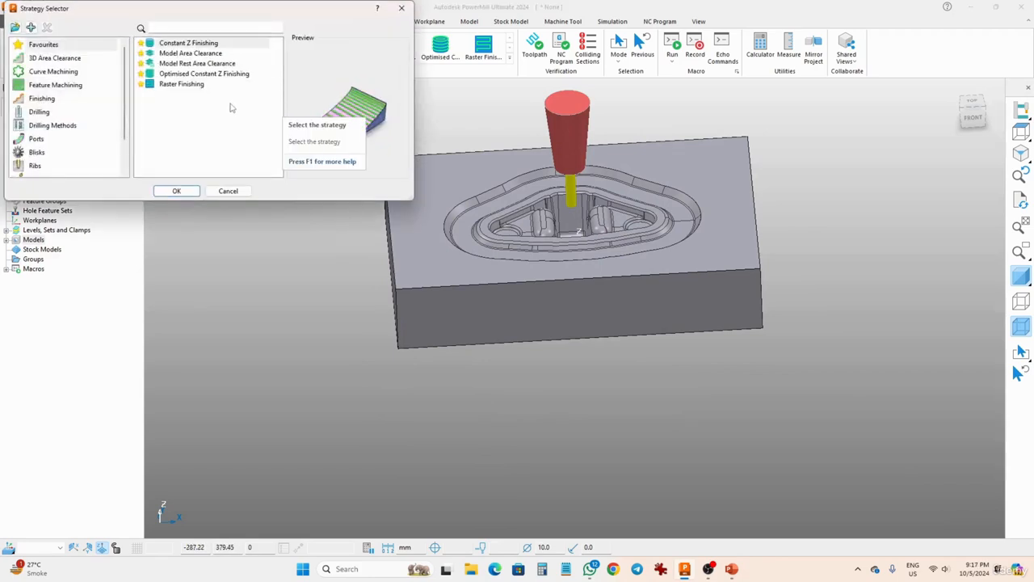
{"action": "left_click", "coordinate": [173, 57]}
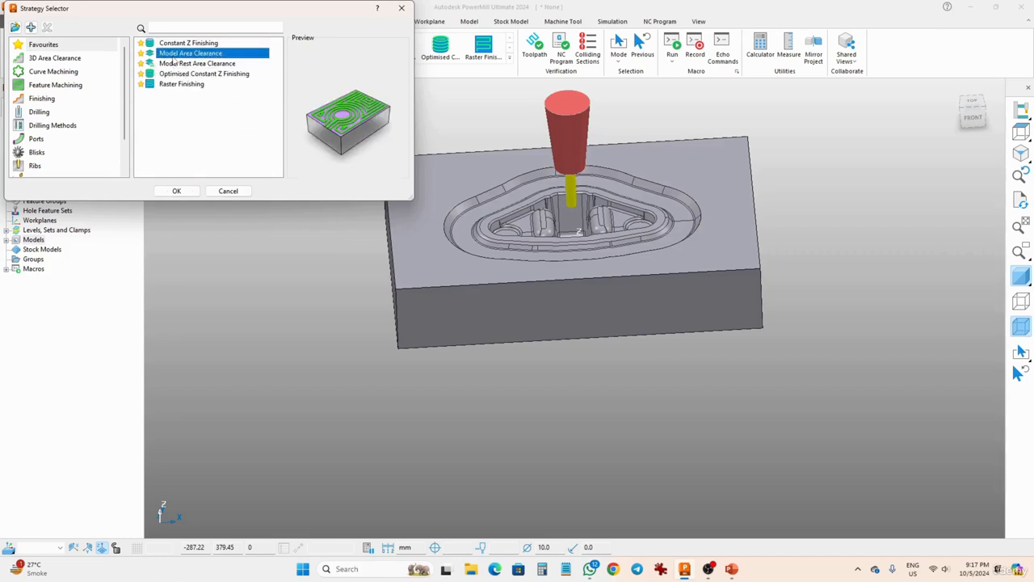
{"action": "left_click", "coordinate": [175, 191]}
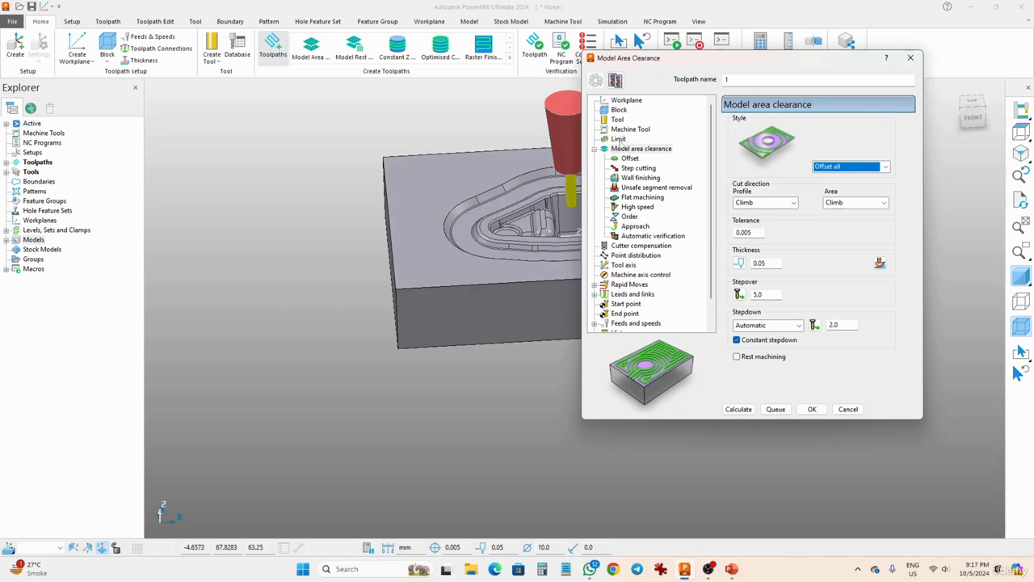
- Create a user-defined boundary for the toolpath's limit
{"action": "left_click", "coordinate": [619, 139]}
{"action": "left_click", "coordinate": [742, 145]}
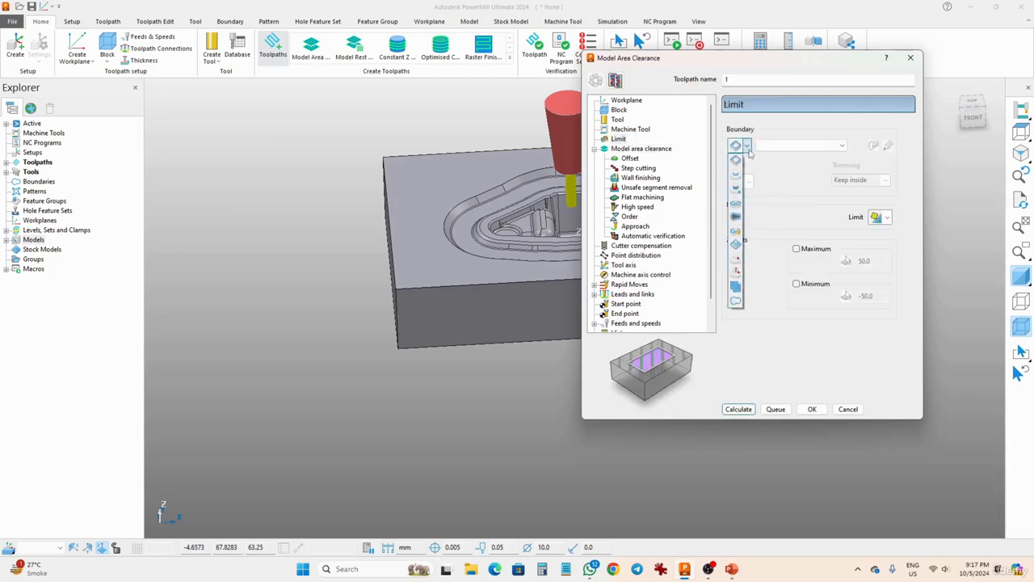
{"action": "left_click", "coordinate": [736, 299]}
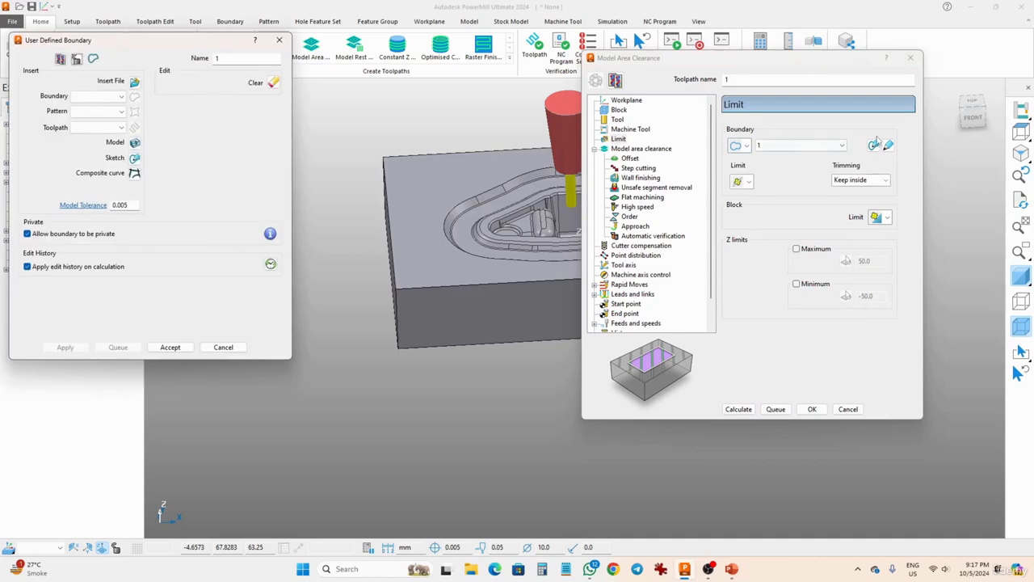
- Sketch the boundary as a closed composite curve along the pocket's outer upper edge and accept it
{"action": "left_click", "coordinate": [875, 145]}
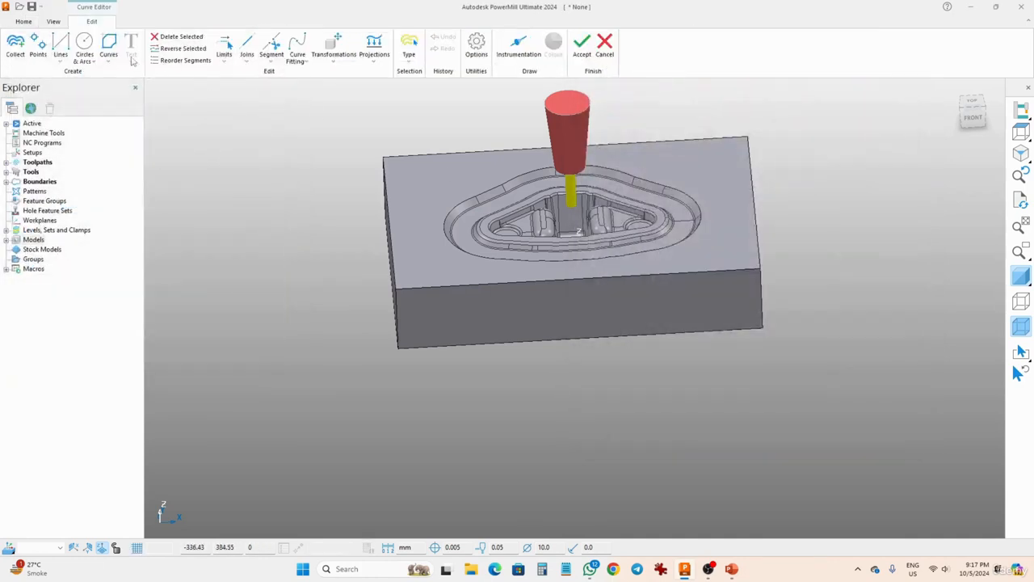
{"action": "left_click", "coordinate": [108, 44]}
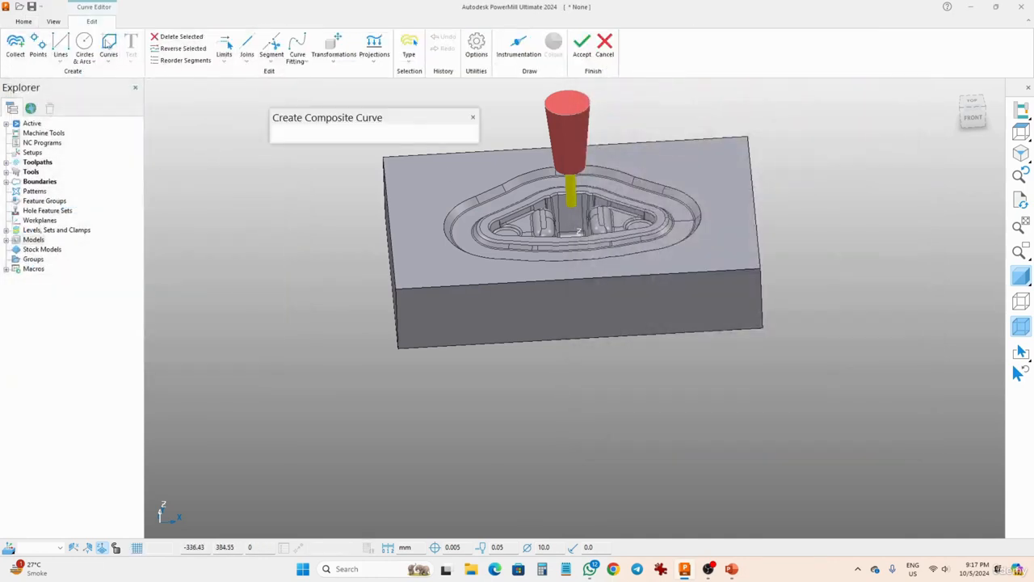
{"action": "left_click", "coordinate": [483, 194]}
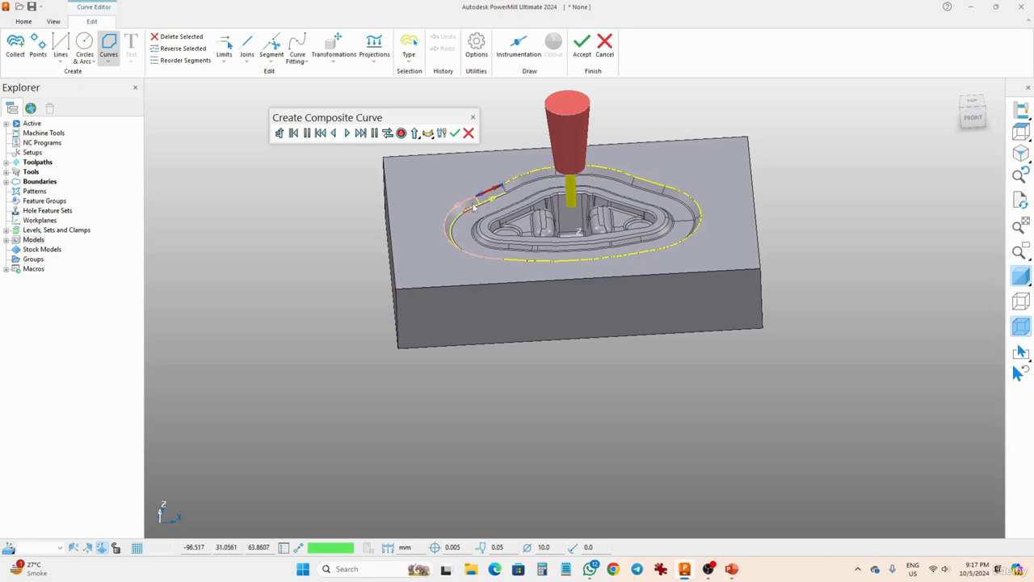
{"action": "left_click", "coordinate": [458, 206]}
{"action": "left_click", "coordinate": [528, 261]}
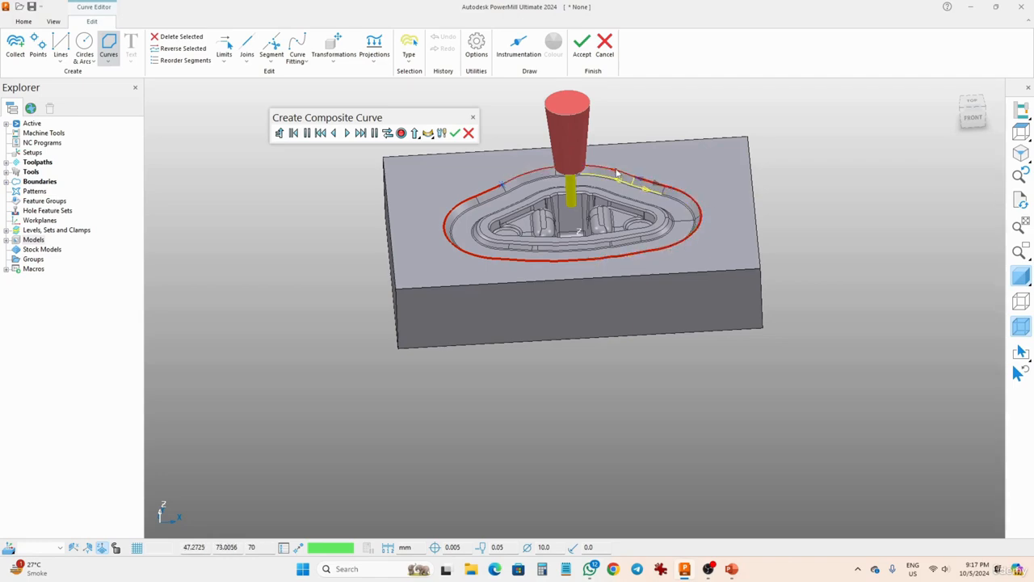
{"action": "scroll", "coordinate": [551, 179], "scroll_direction": "up", "scroll_amount": 5}
{"action": "middle_click_drag", "start_coordinate": [547, 180], "coordinate": [658, 182]}
{"action": "left_click", "coordinate": [706, 191]}
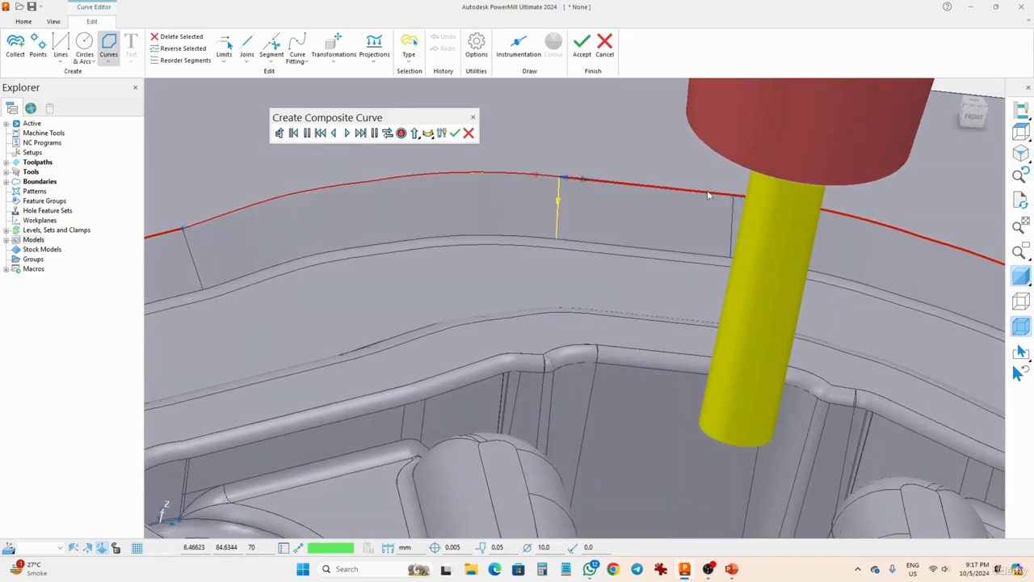
{"action": "left_click", "coordinate": [531, 173]}
{"action": "scroll", "coordinate": [400, 210], "scroll_direction": "down", "scroll_amount": 4}
{"action": "left_click", "coordinate": [401, 133]}
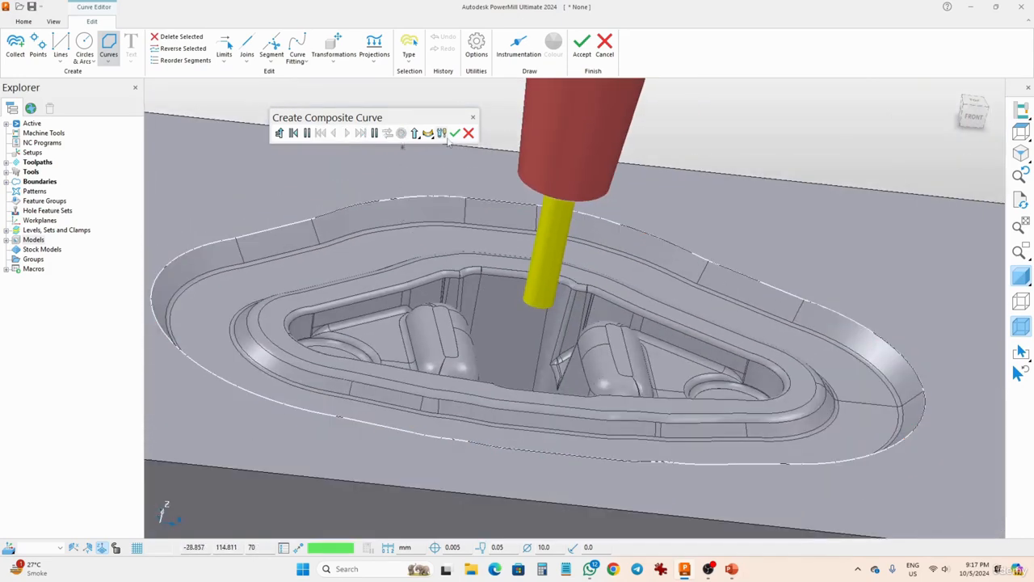
{"action": "left_click", "coordinate": [455, 134]}
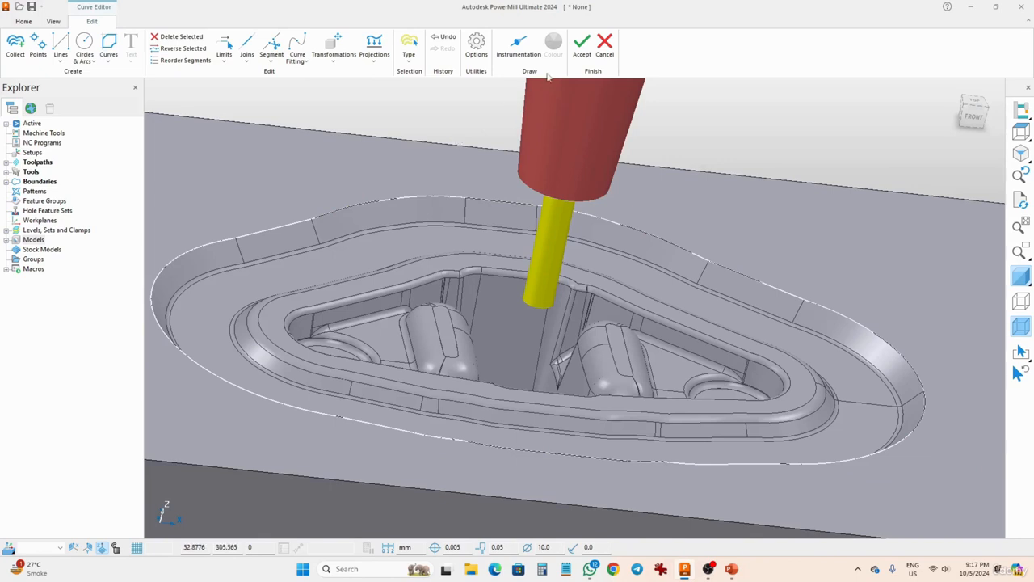
{"action": "left_click", "coordinate": [582, 47]}
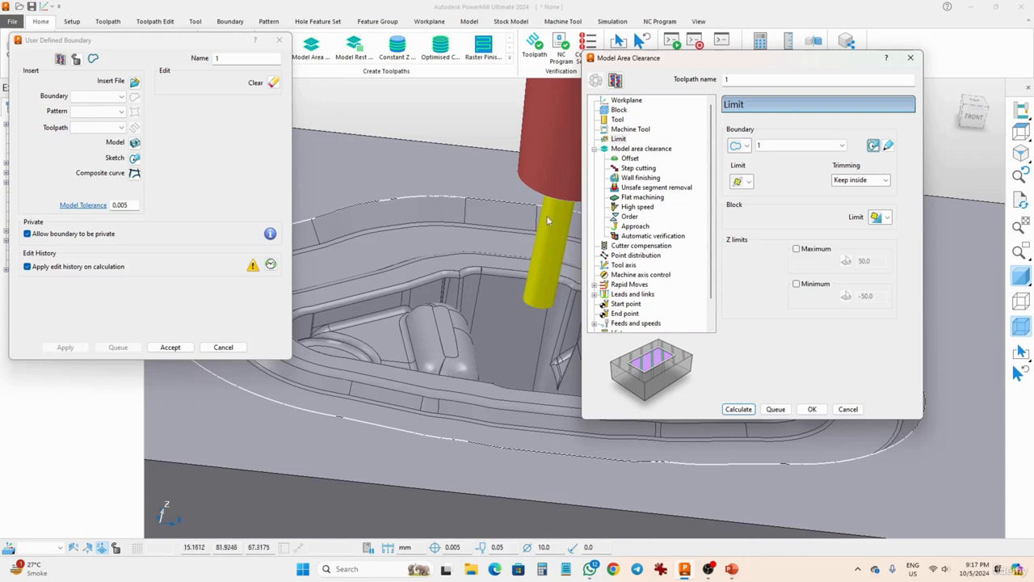
- Show the model area clearance settings and accept the user-defined boundary so its form closes
{"action": "middle_click_drag", "start_coordinate": [541, 222], "coordinate": [532, 255]}
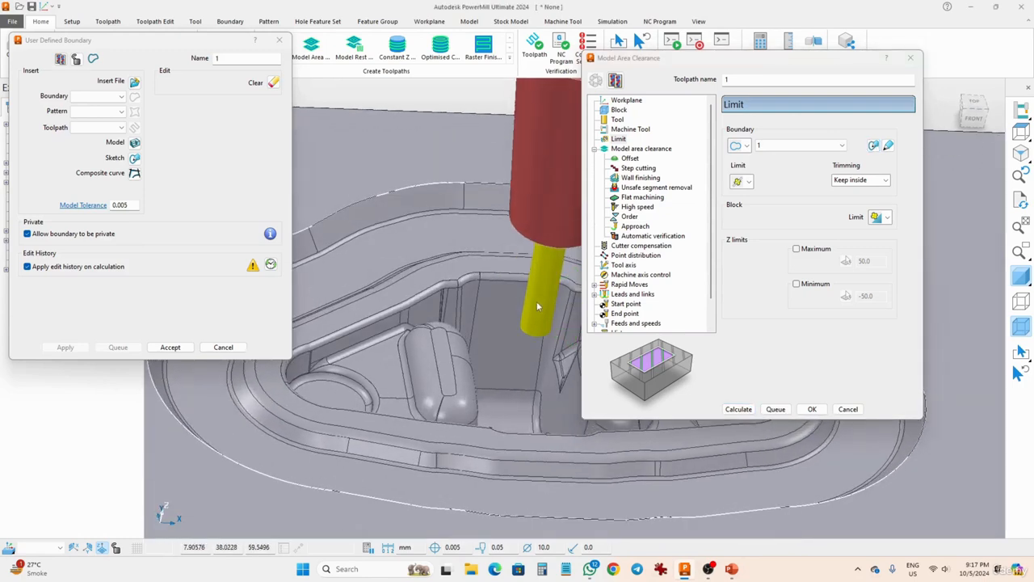
{"action": "left_click", "coordinate": [647, 150]}
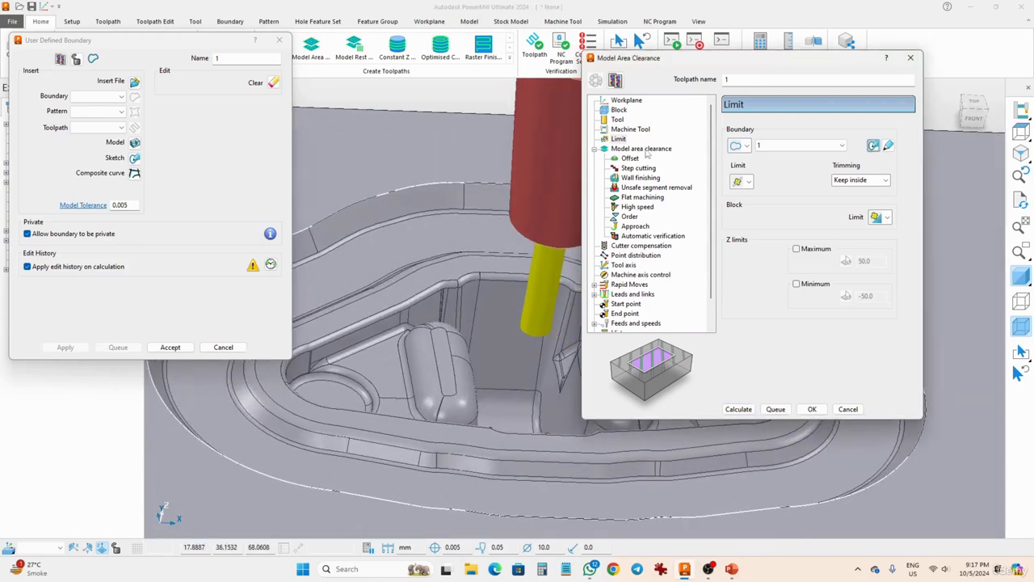
{"action": "left_click", "coordinate": [173, 349]}
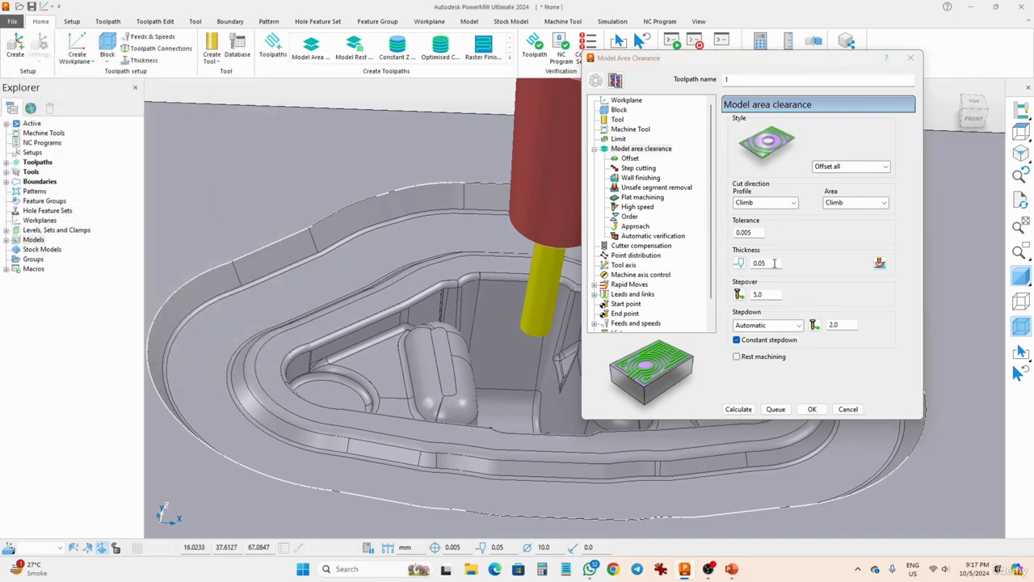
- Set the thickness to 0.01 in the toolpath's model area clearance settings
{"action": "double_click", "coordinate": [757, 233]}
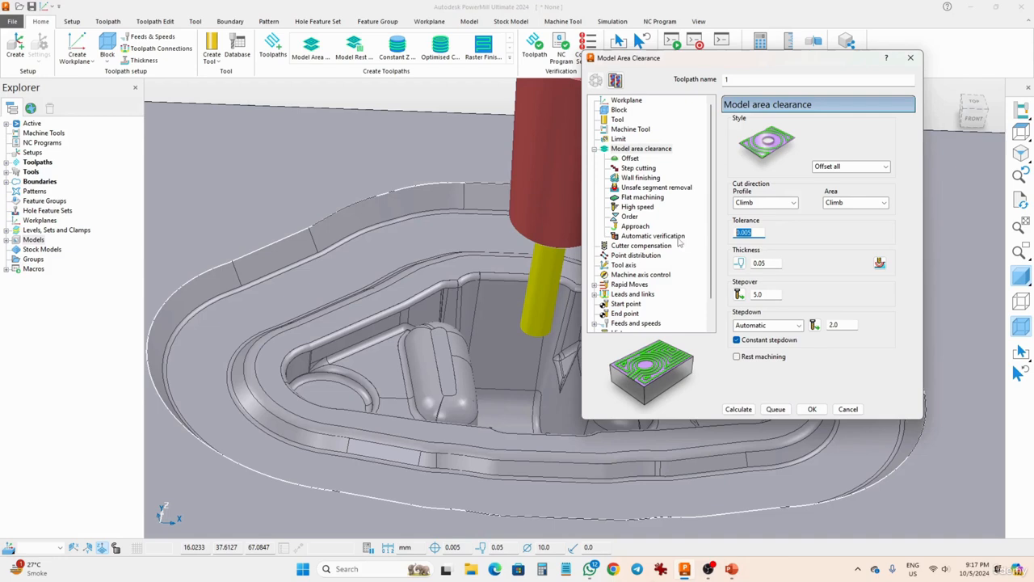
{"action": "double_click", "coordinate": [761, 263]}
{"action": "type", "text": "0"}
{"action": "double_click", "coordinate": [840, 325]}
- Check the links and the feeds and speeds settings, and calculate the Model Area Clearance toolpath
{"action": "left_click", "coordinate": [621, 298]}
{"action": "left_click", "coordinate": [628, 313]}
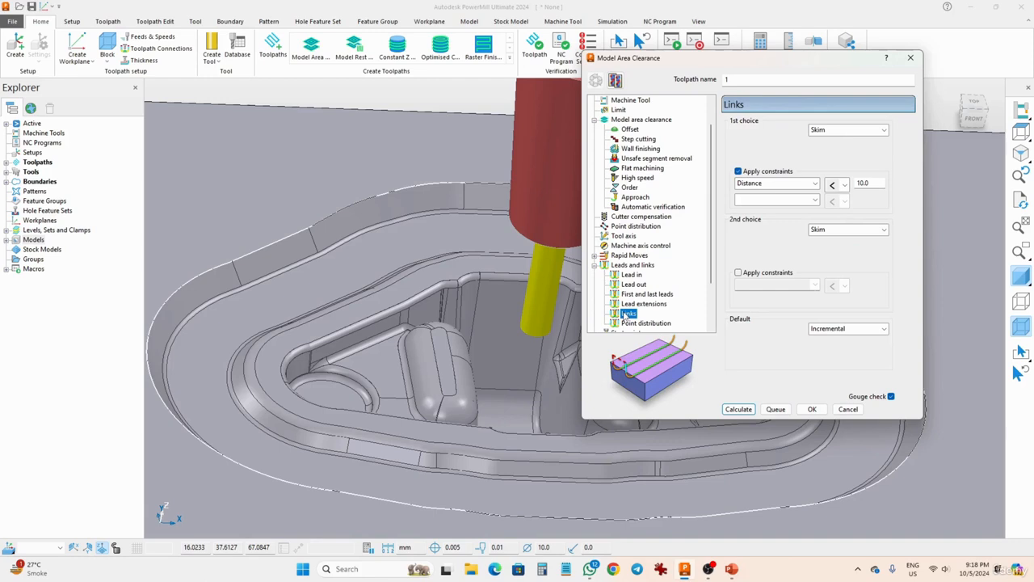
{"action": "scroll", "coordinate": [626, 316], "scroll_direction": "down", "scroll_amount": 2}
{"action": "left_click", "coordinate": [619, 295]}
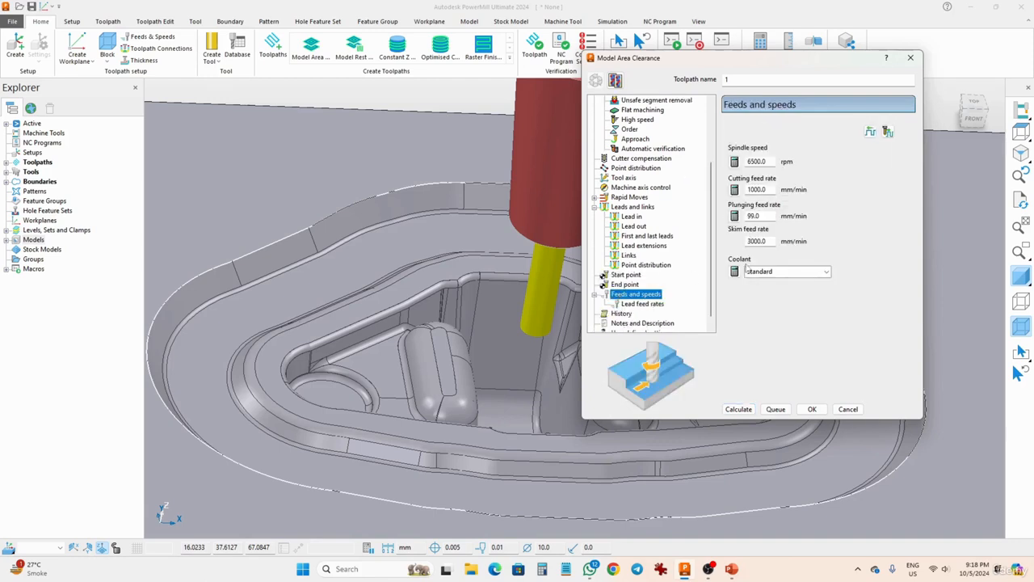
{"action": "left_click", "coordinate": [738, 409]}
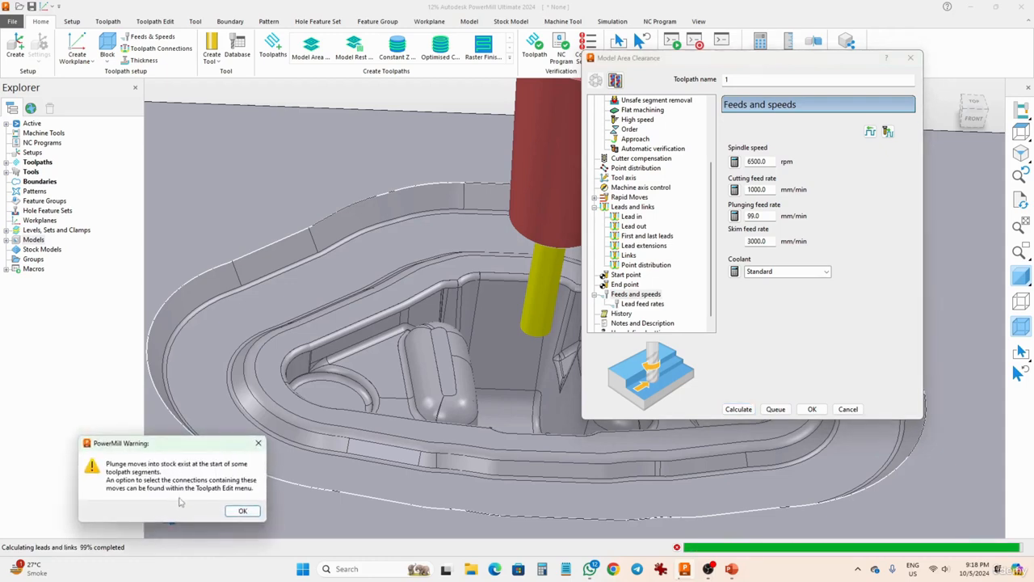
{"action": "left_click", "coordinate": [240, 511]}
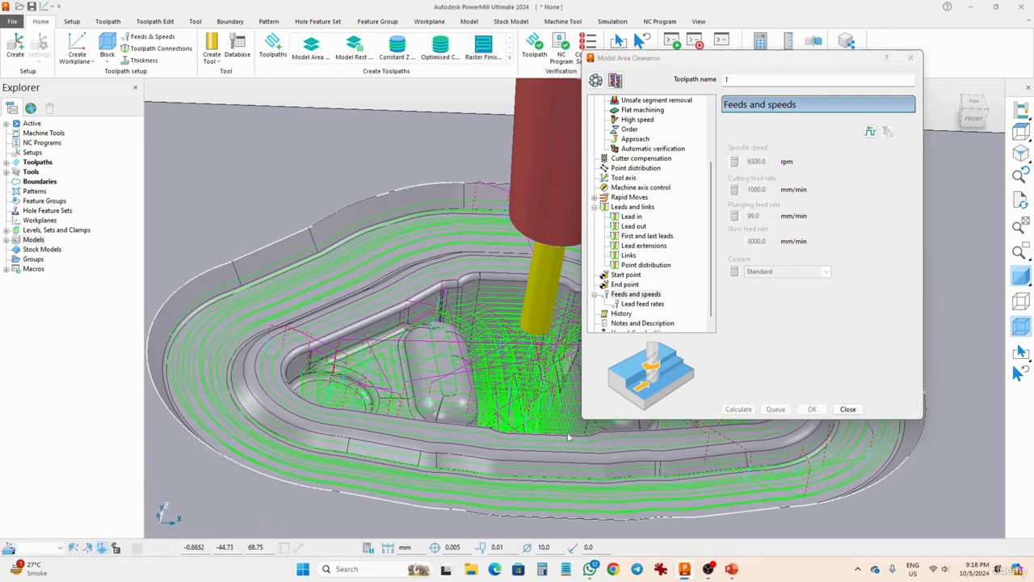
- Review the calculated toolpath's settings, including the area clearance options, cutter compensation, tool axis, rapid moves, and leads and links
{"action": "left_click", "coordinate": [634, 207]}
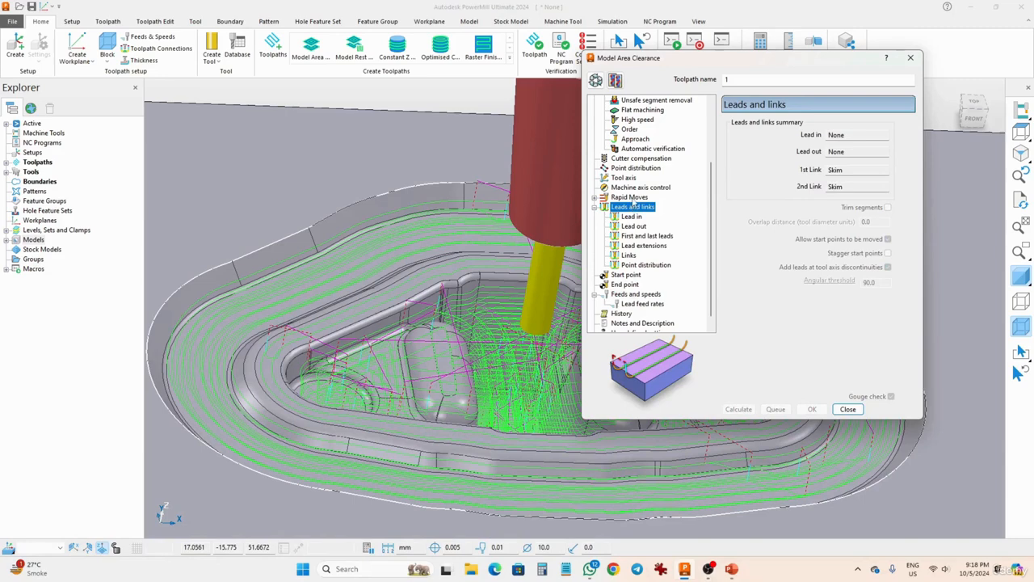
{"action": "left_click", "coordinate": [631, 198]}
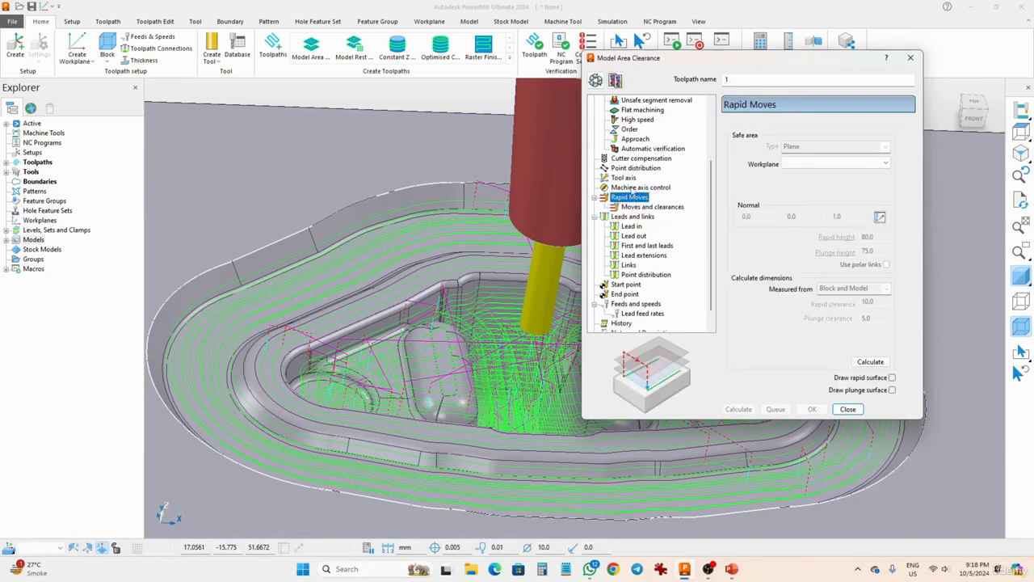
{"action": "left_click", "coordinate": [631, 188]}
{"action": "left_click", "coordinate": [623, 178]}
{"action": "scroll", "coordinate": [632, 177], "scroll_direction": "up", "scroll_amount": 2}
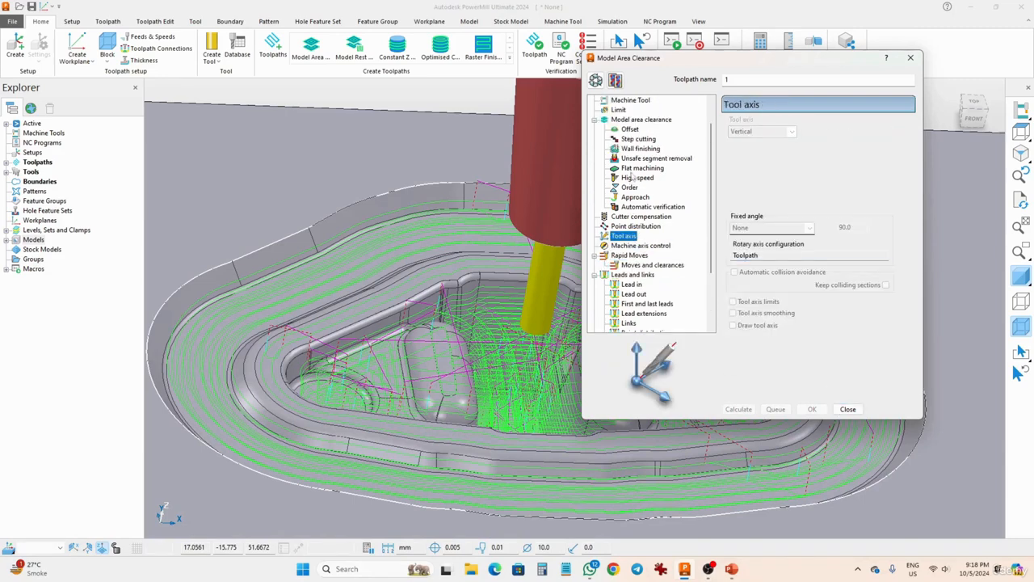
{"action": "left_click", "coordinate": [631, 120]}
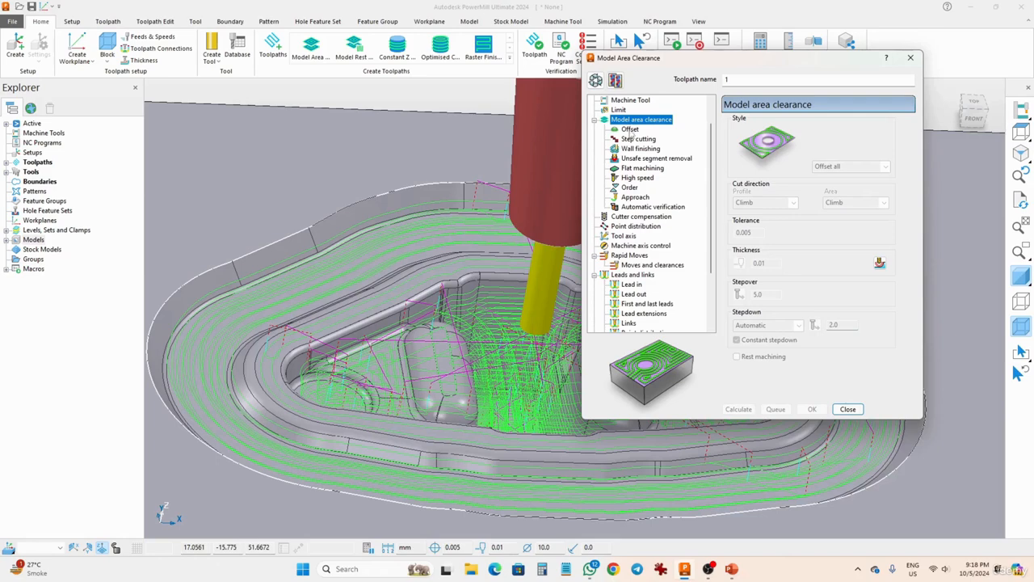
{"action": "left_click", "coordinate": [630, 129]}
{"action": "left_click", "coordinate": [628, 139]}
{"action": "left_click", "coordinate": [631, 150]}
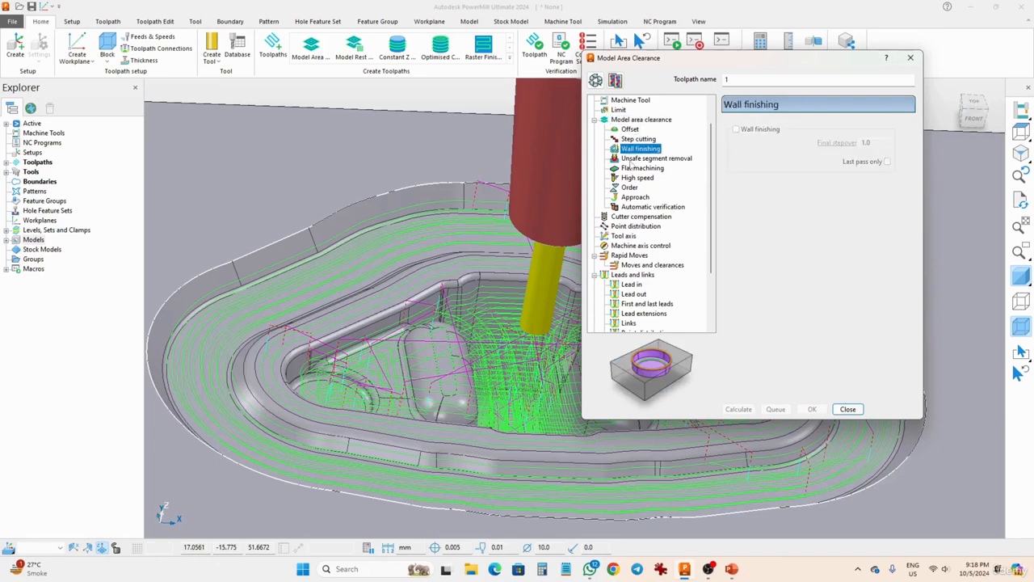
{"action": "left_click", "coordinate": [632, 158]}
{"action": "left_click", "coordinate": [634, 168]}
{"action": "left_click", "coordinate": [634, 178]}
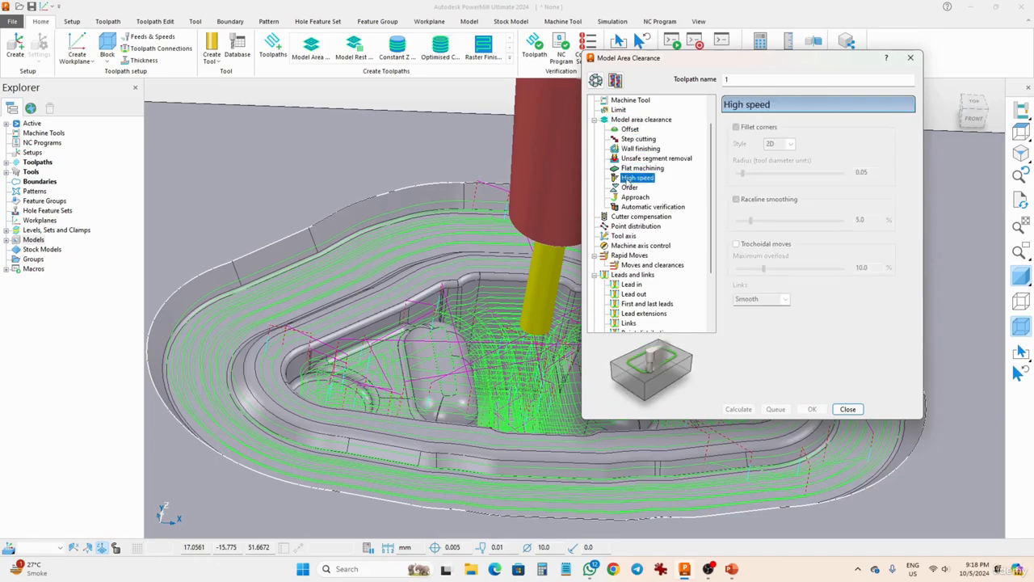
{"action": "left_click", "coordinate": [629, 187]}
{"action": "left_click", "coordinate": [634, 197]}
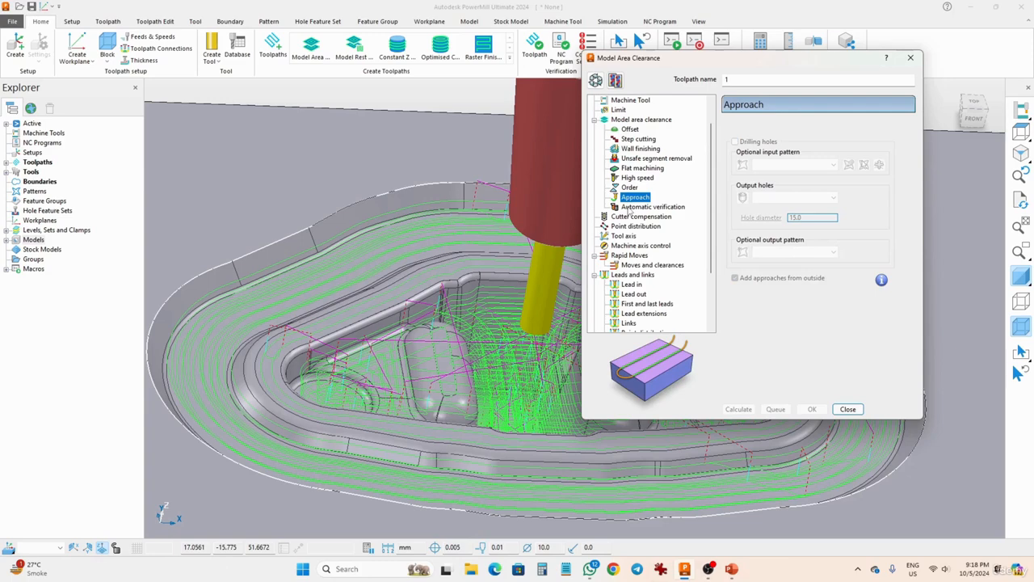
{"action": "left_click", "coordinate": [630, 207]}
{"action": "left_click", "coordinate": [631, 218]}
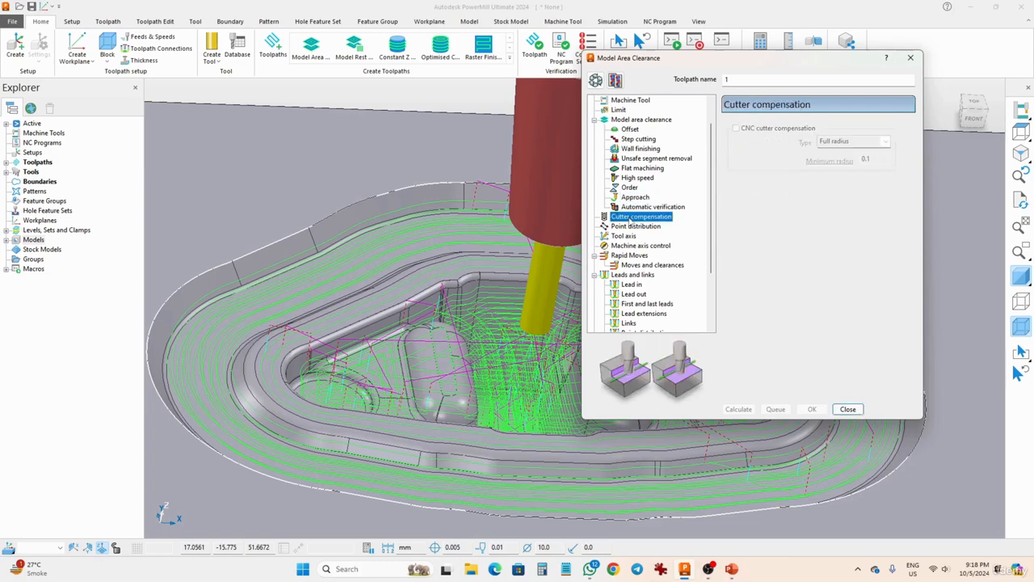
{"action": "left_click", "coordinate": [630, 227]}
{"action": "left_click", "coordinate": [629, 237]}
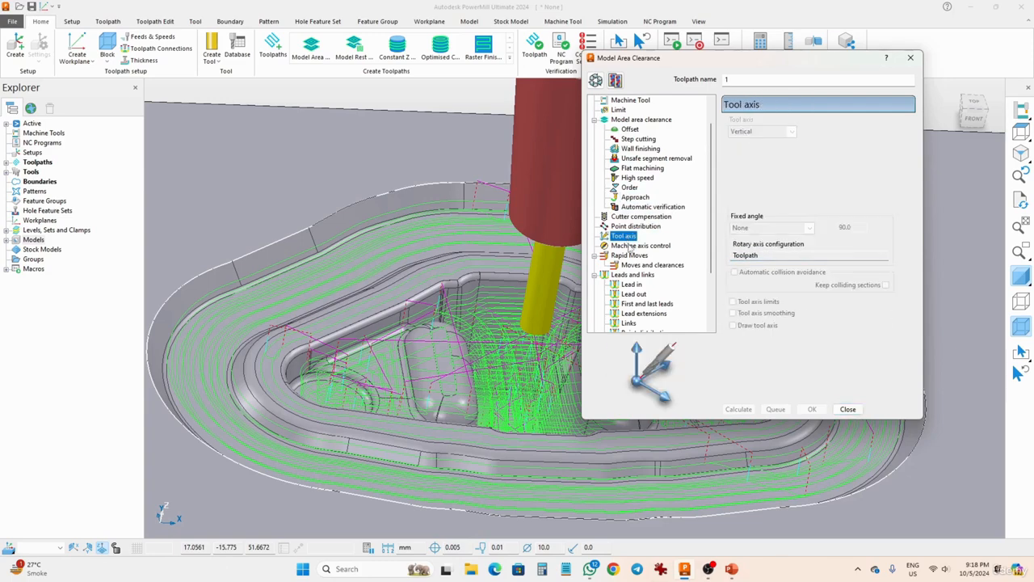
{"action": "left_click", "coordinate": [630, 245]}
{"action": "left_click", "coordinate": [630, 255]}
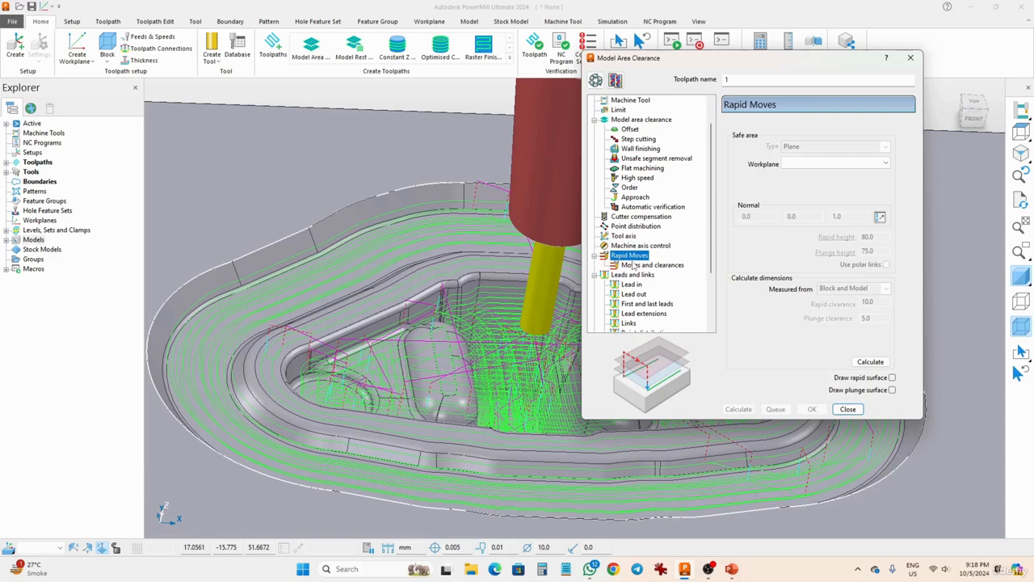
{"action": "left_click", "coordinate": [635, 266]}
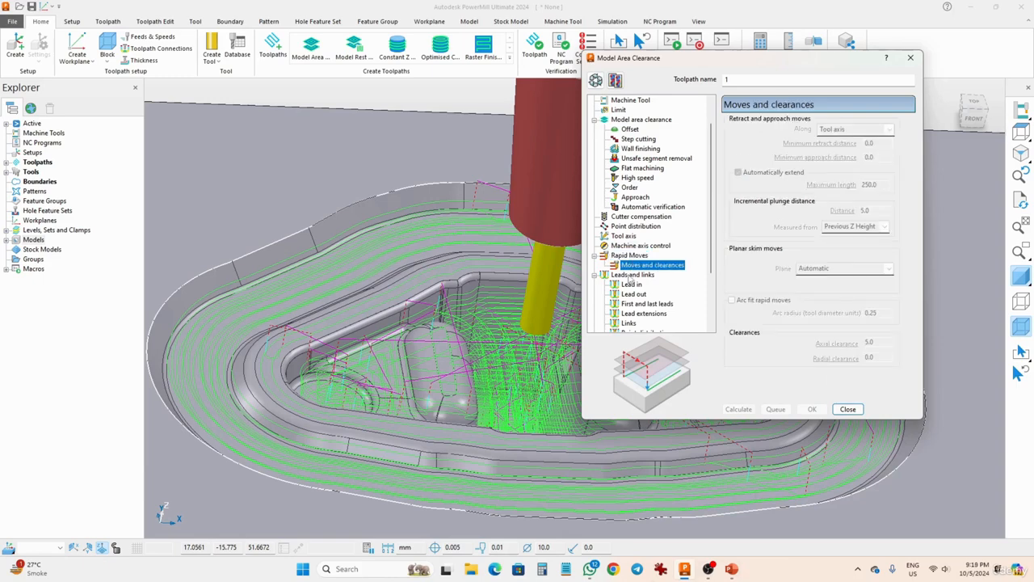
{"action": "left_click", "coordinate": [631, 276]}
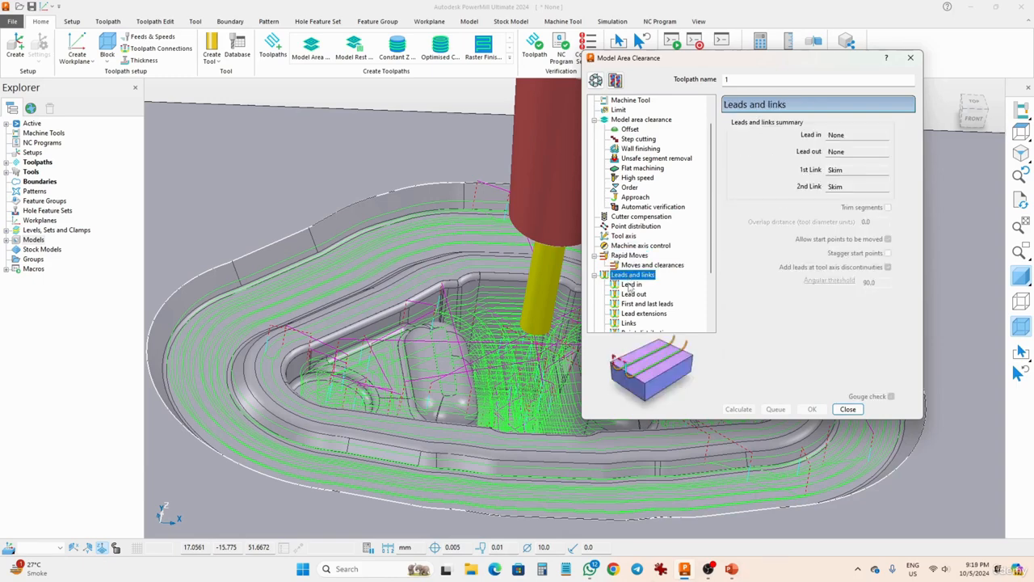
{"action": "left_click", "coordinate": [631, 286]}
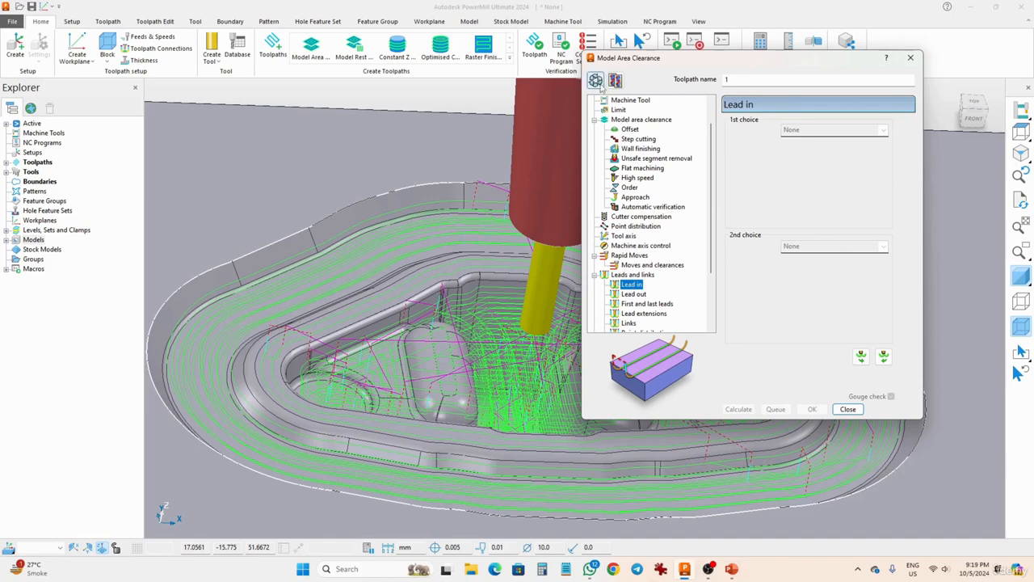
{"action": "left_click", "coordinate": [619, 276]}
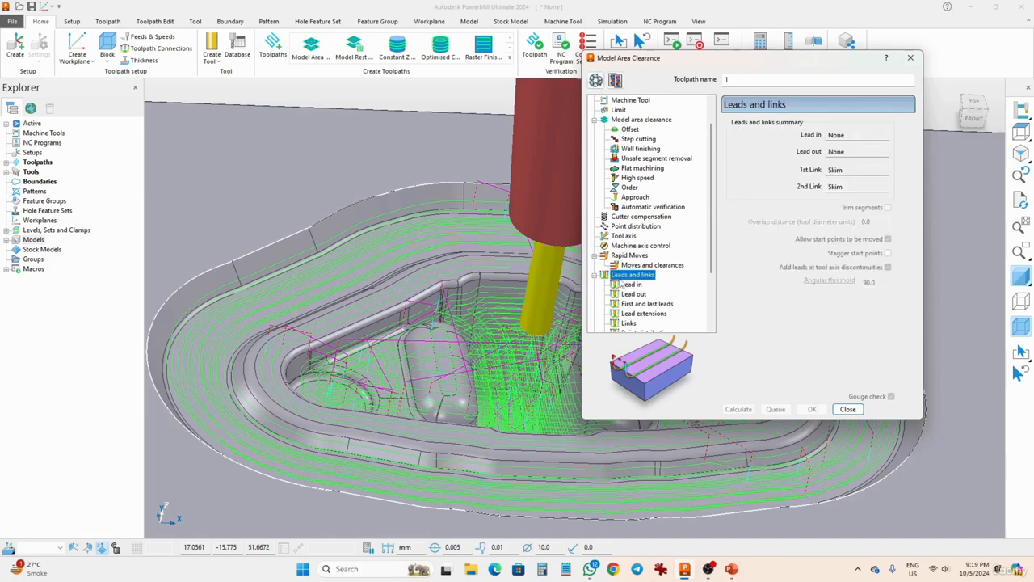
- Unlock the calculated toolpath's parameters for editing and close the Model Area Clearance form
{"action": "left_click", "coordinate": [597, 82]}
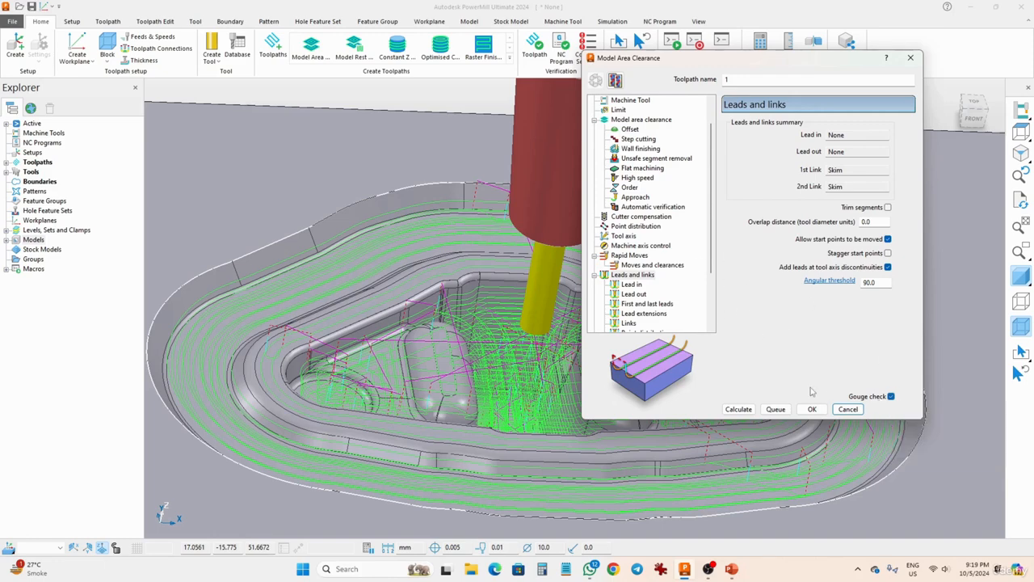
{"action": "left_click_drag", "start_coordinate": [712, 258], "coordinate": [712, 325]}
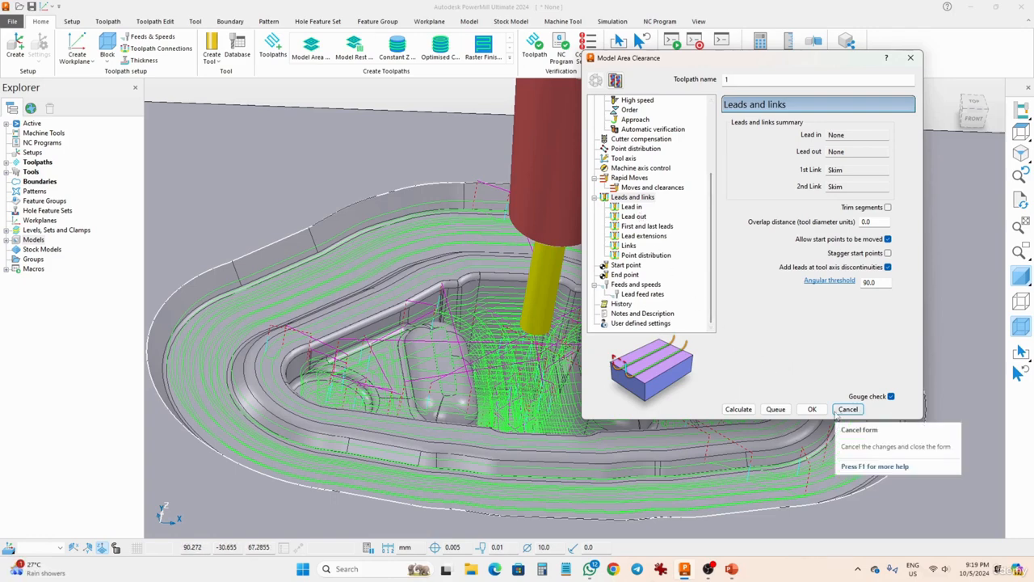
{"action": "left_click", "coordinate": [818, 413]}
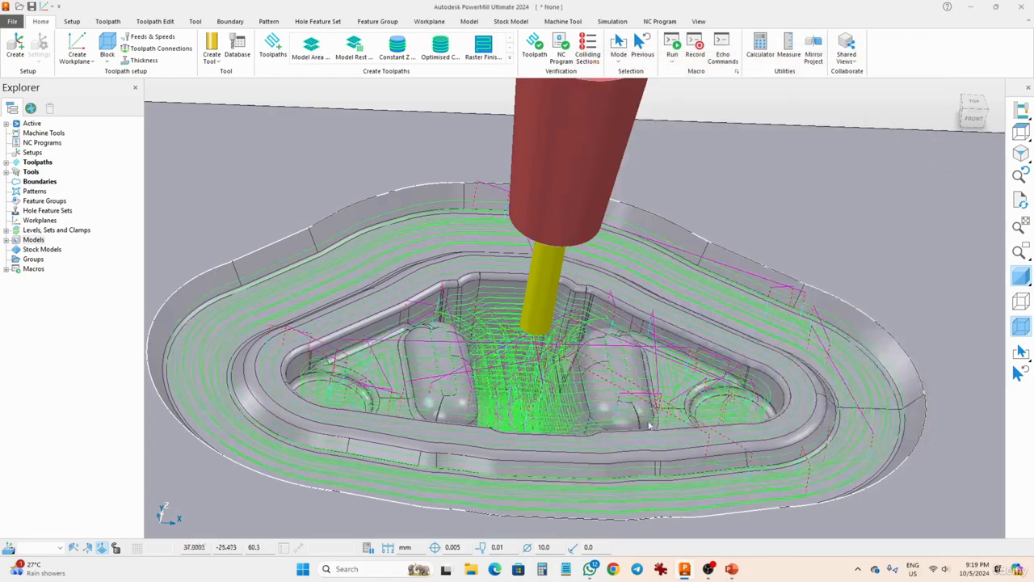
- Examine the calculated toolpath in the pocket from several angles and expand the list of toolpaths
{"action": "middle_click_drag", "start_coordinate": [649, 426], "coordinate": [586, 253]}
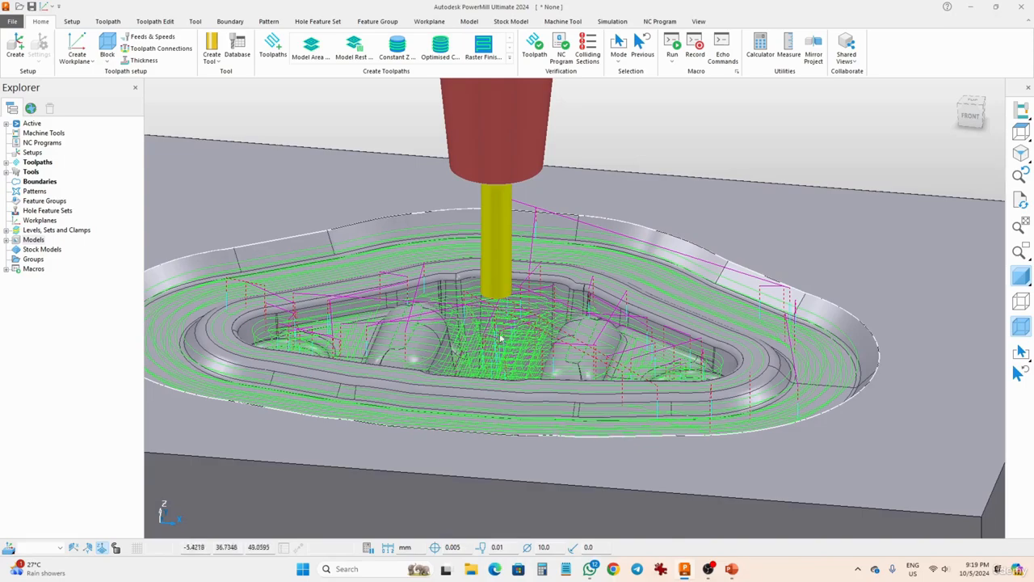
{"action": "middle_click_drag", "start_coordinate": [490, 320], "coordinate": [482, 368]}
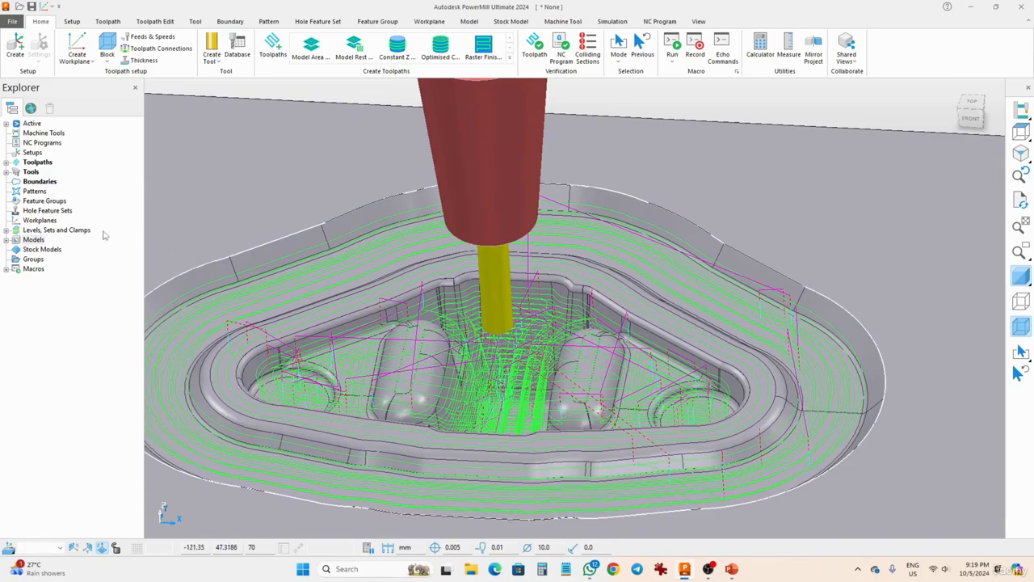
{"action": "middle_click_drag", "start_coordinate": [481, 372], "coordinate": [538, 277]}
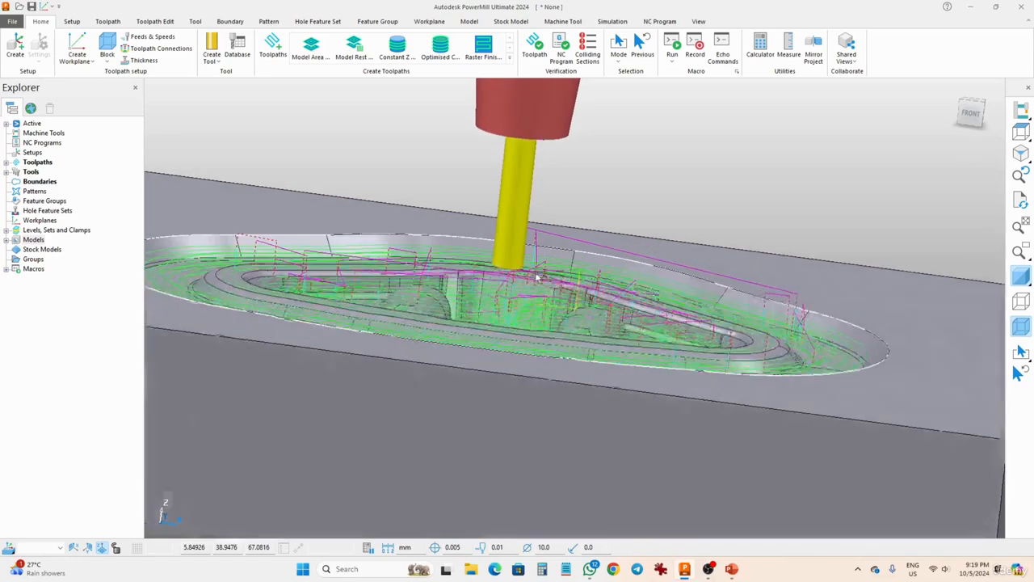
{"action": "left_click", "coordinate": [6, 162]}
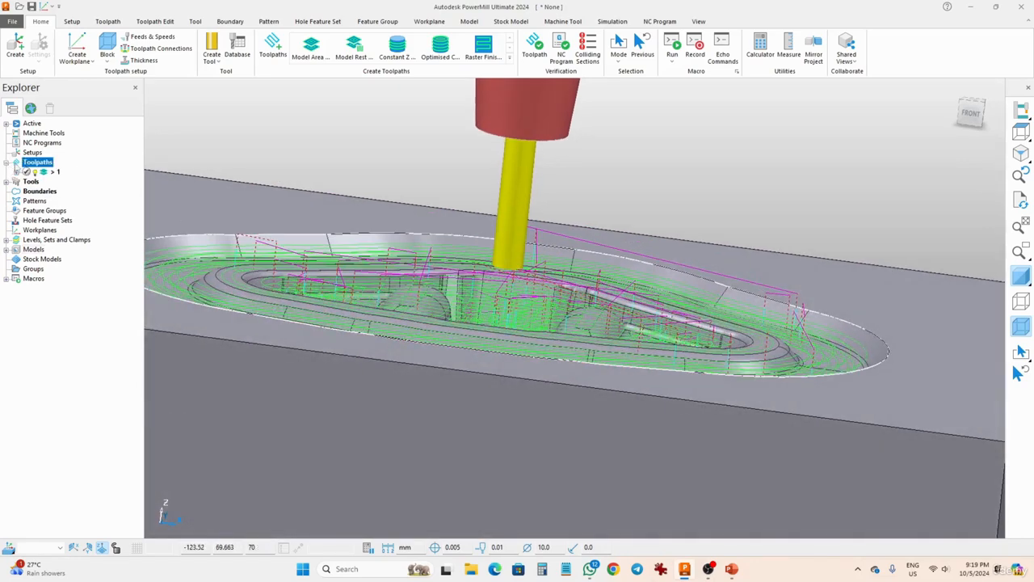
{"action": "mouse_move", "coordinate": [27, 175]}
{"action": "middle_click_drag", "start_coordinate": [442, 206], "coordinate": [430, 343]}
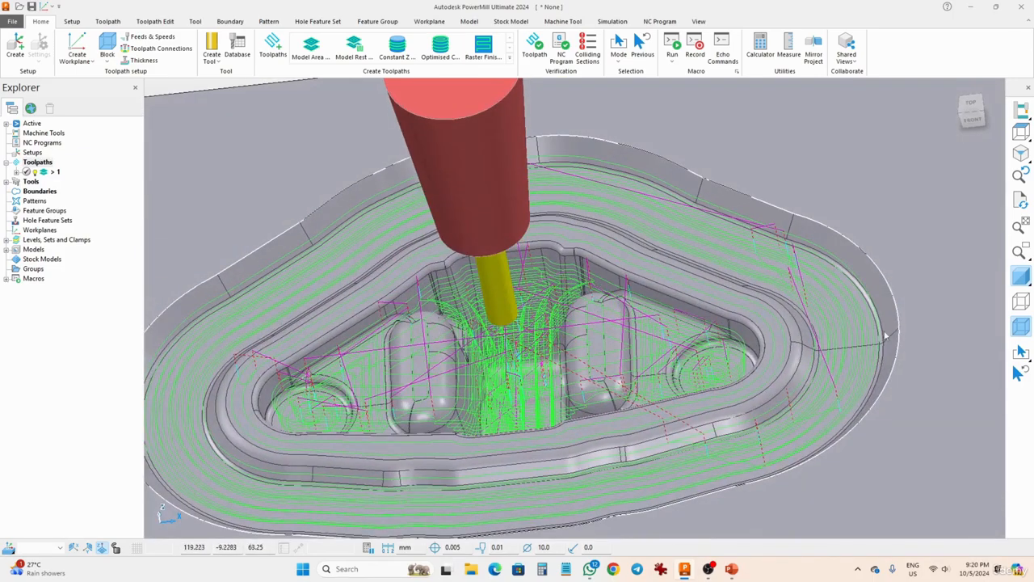
- Hide the shaded model and the block to inspect the toolpath's lowest passes in the deep centre of the pocket
{"action": "left_click", "coordinate": [1021, 277]}
{"action": "scroll", "coordinate": [481, 472], "scroll_direction": "up", "scroll_amount": 5}
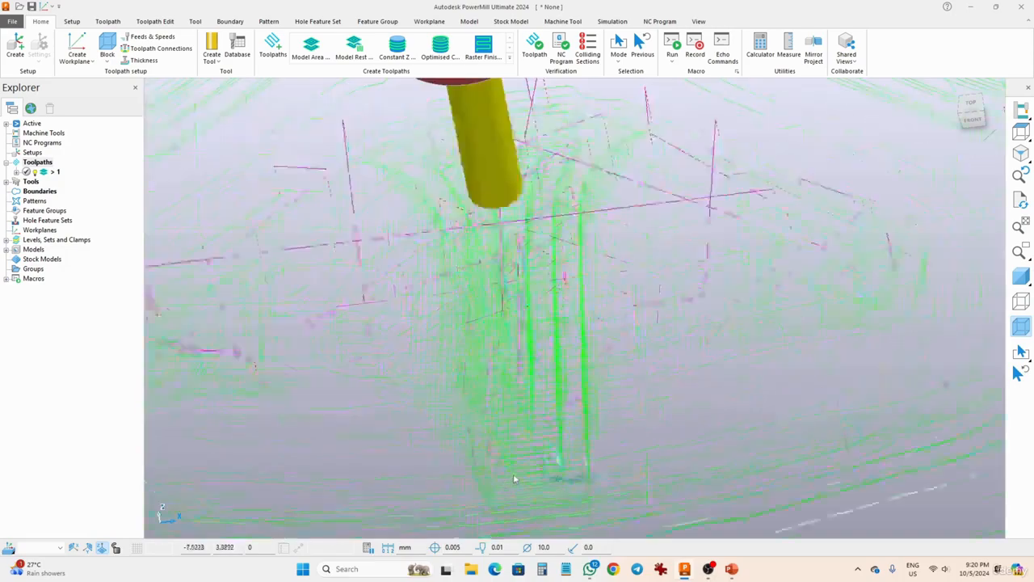
{"action": "scroll", "coordinate": [519, 477], "scroll_direction": "down", "scroll_amount": 5}
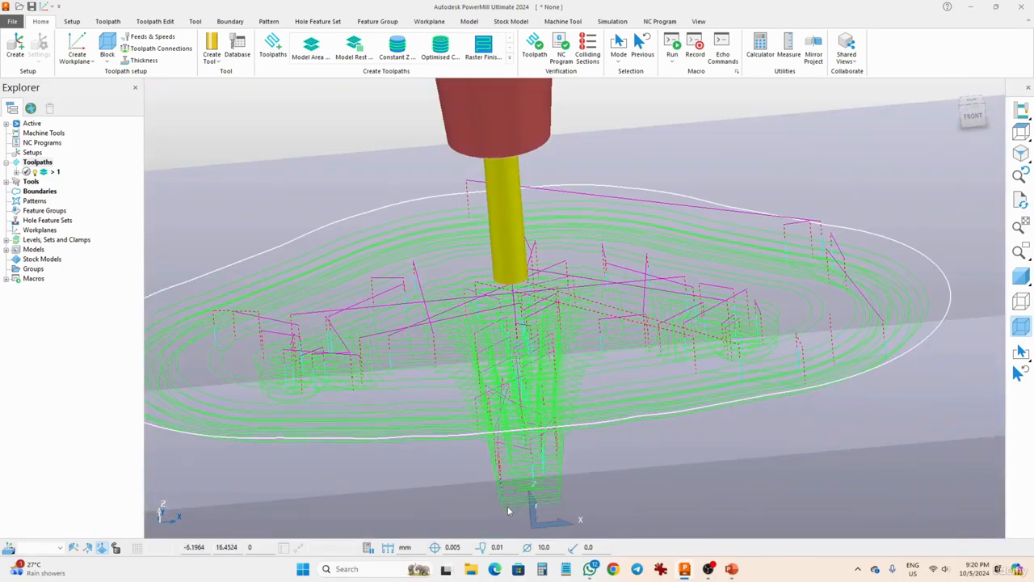
{"action": "scroll", "coordinate": [508, 510], "scroll_direction": "up", "scroll_amount": 5}
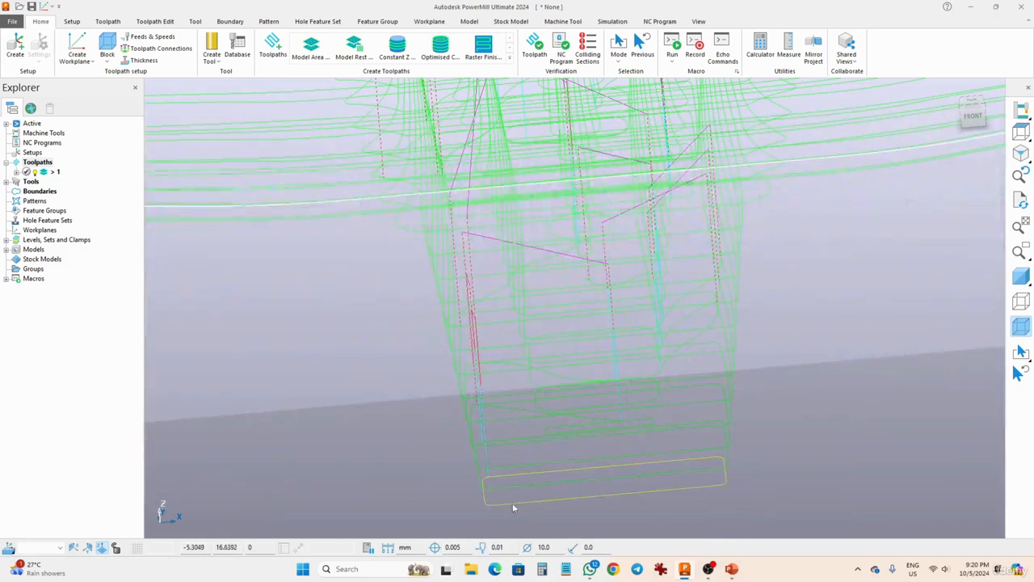
{"action": "middle_click_drag", "start_coordinate": [514, 504], "coordinate": [506, 410], "text": "shift"}
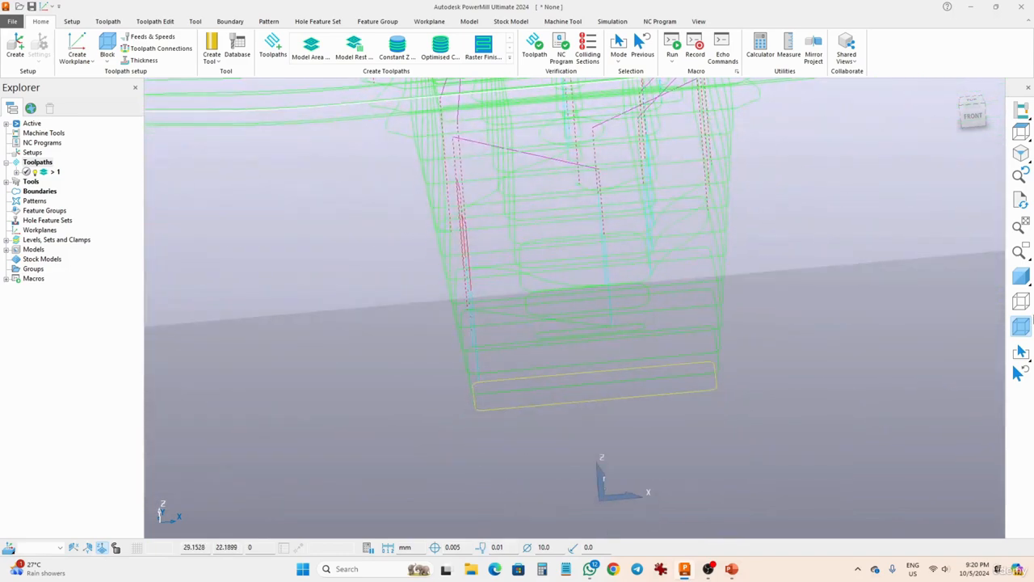
{"action": "left_click", "coordinate": [1018, 332]}
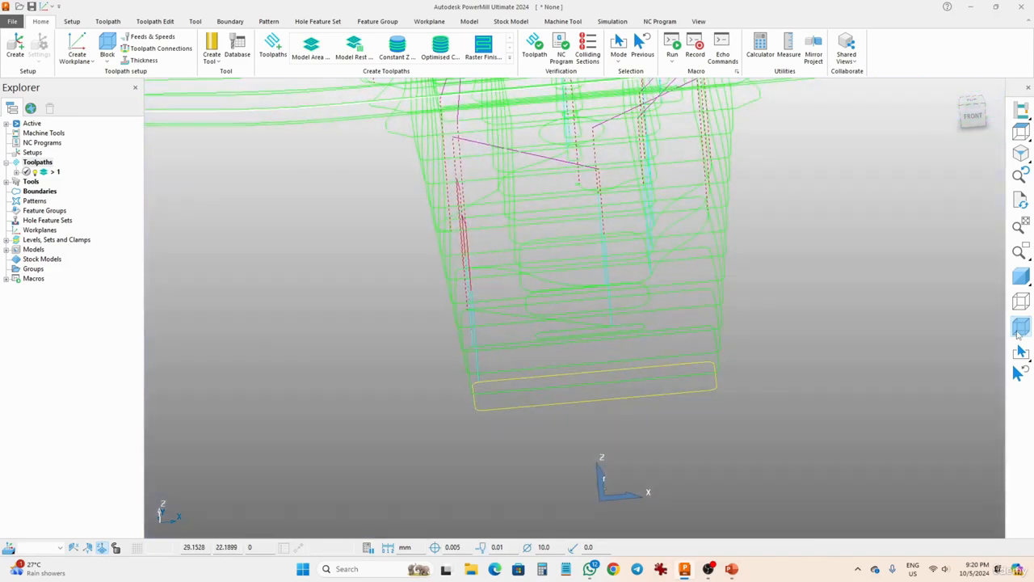
- Start simulating the toolpath from its lowest pass and inspect how the tool and holder sit among the passes
{"action": "right_click", "coordinate": [521, 410]}
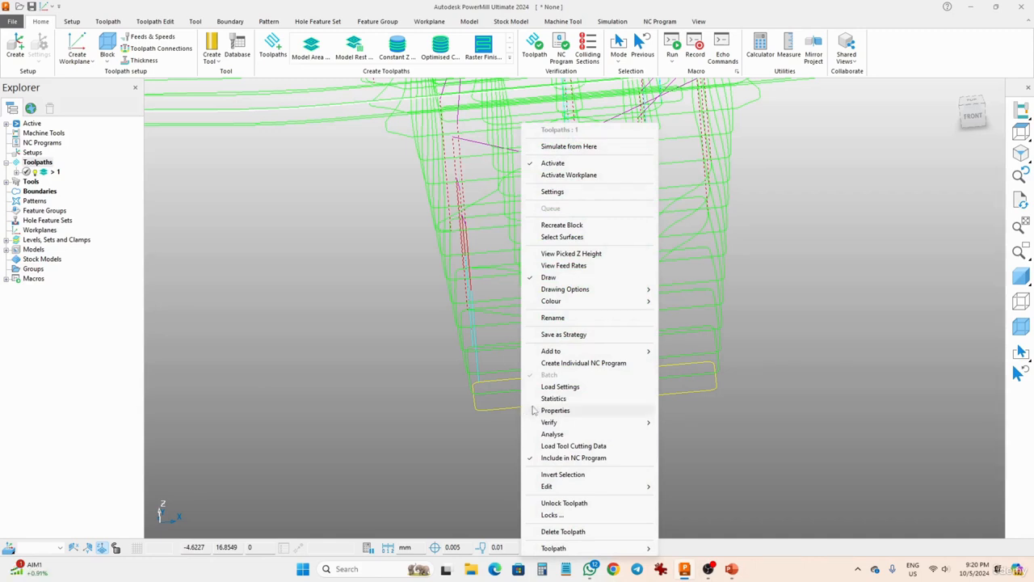
{"action": "left_click", "coordinate": [560, 148]}
{"action": "scroll", "coordinate": [557, 187], "scroll_direction": "down", "scroll_amount": 3}
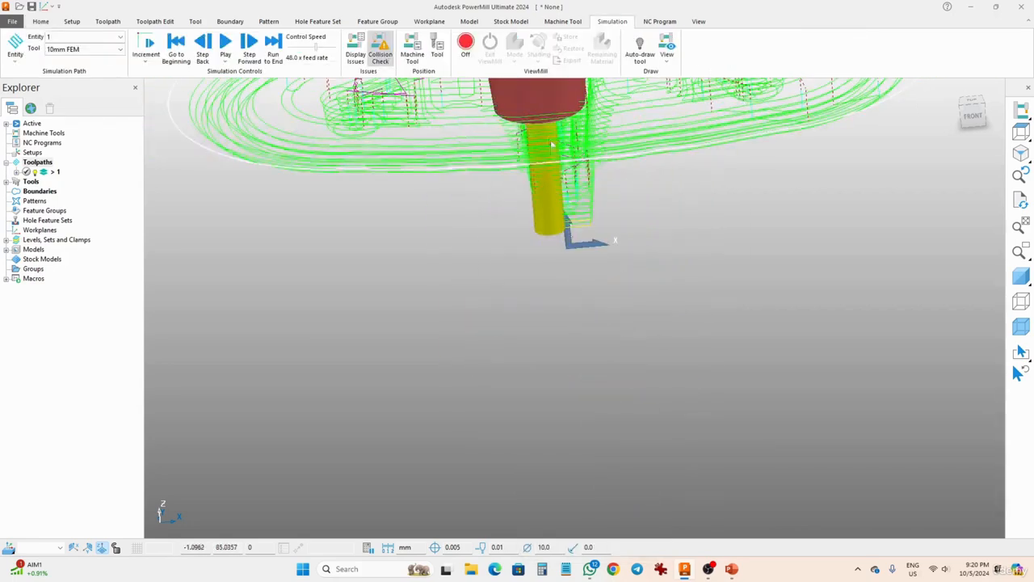
{"action": "middle_click_drag", "start_coordinate": [551, 145], "coordinate": [544, 170]}
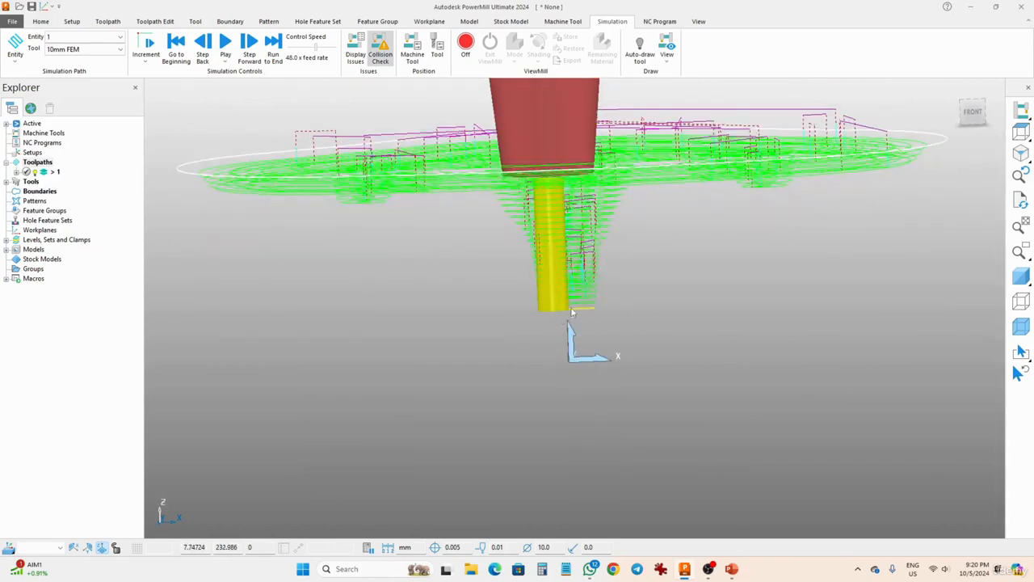
{"action": "scroll", "coordinate": [570, 310], "scroll_direction": "up", "scroll_amount": 6}
{"action": "scroll", "coordinate": [525, 246], "scroll_direction": "down", "scroll_amount": 2}
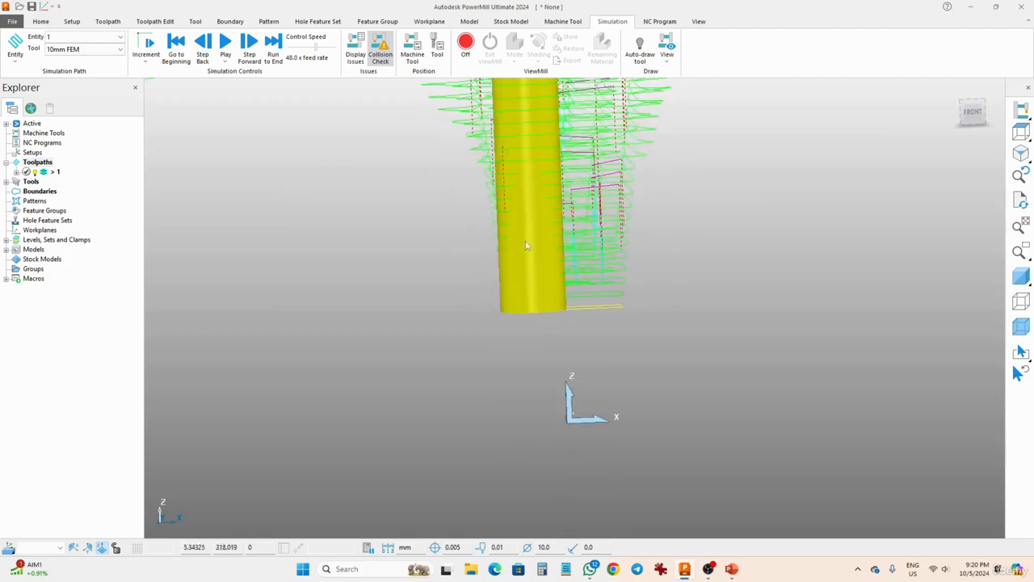
{"action": "scroll", "coordinate": [499, 178], "scroll_direction": "up", "scroll_amount": 1}
{"action": "scroll", "coordinate": [505, 190], "scroll_direction": "down", "scroll_amount": 3}
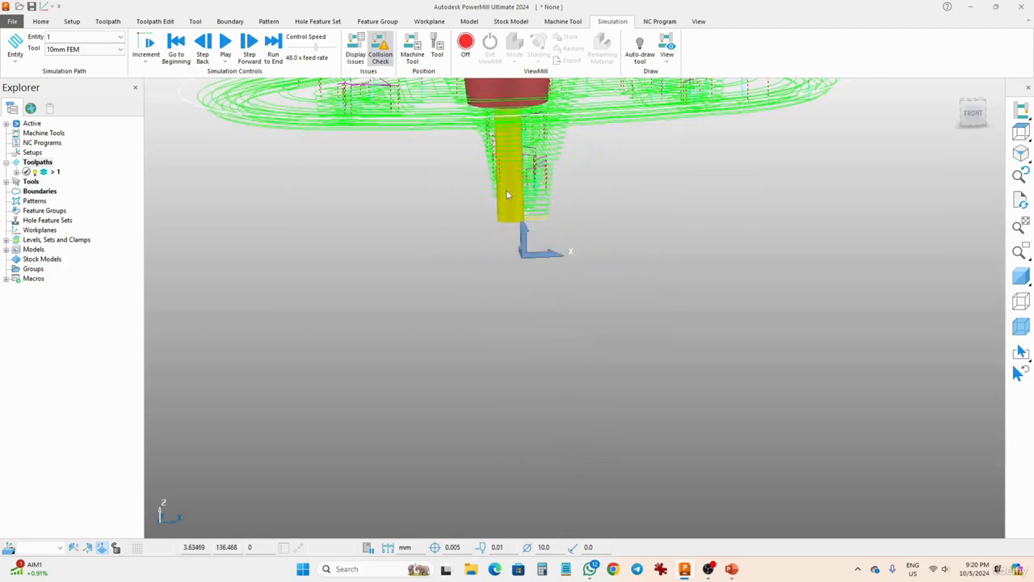
{"action": "middle_click_drag", "start_coordinate": [502, 183], "coordinate": [521, 270], "text": "shift"}
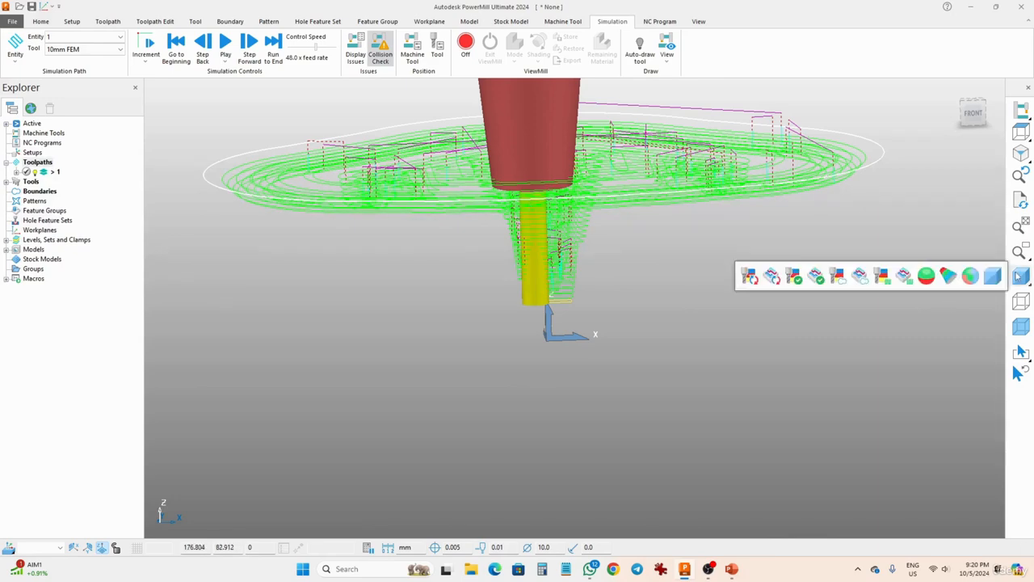
- Show the shaded model again and examine the holder against the pocket's walls and rim from several angles
{"action": "left_click", "coordinate": [994, 278]}
{"action": "middle_click_drag", "start_coordinate": [490, 156], "coordinate": [475, 229]}
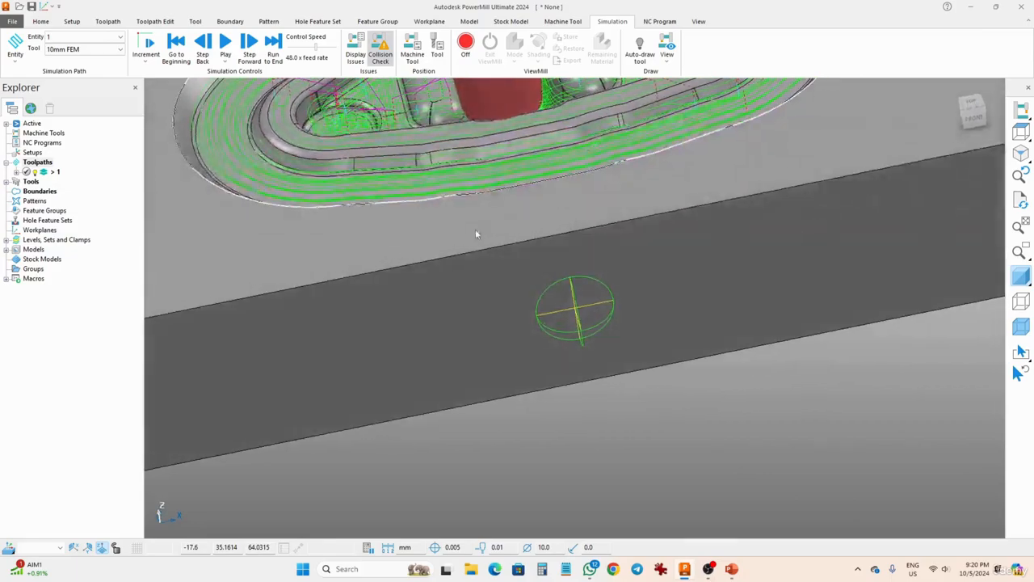
{"action": "scroll", "coordinate": [500, 140], "scroll_direction": "down", "scroll_amount": 5}
{"action": "scroll", "coordinate": [506, 127], "scroll_direction": "up", "scroll_amount": 10}
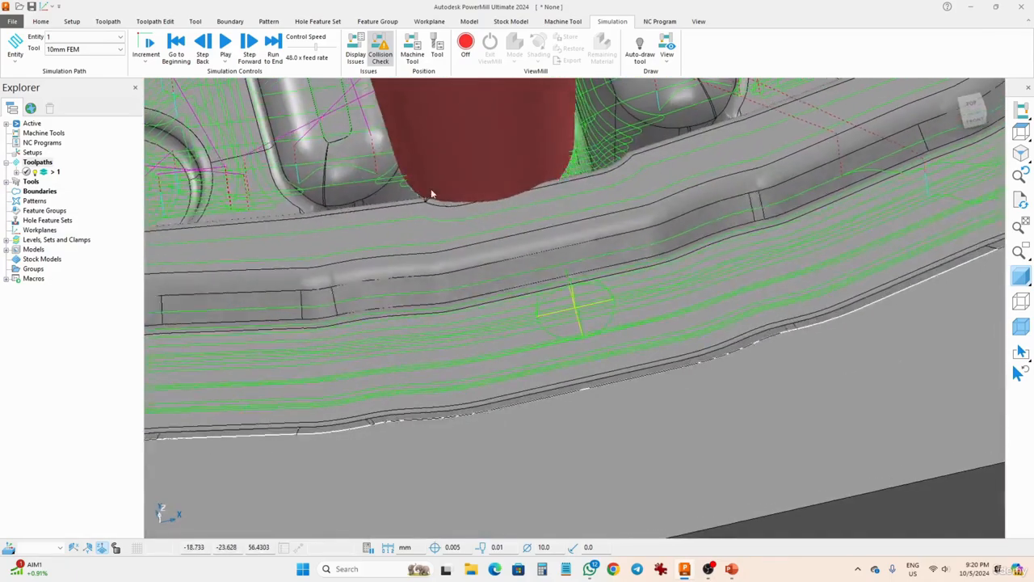
{"action": "middle_click_drag", "start_coordinate": [432, 194], "coordinate": [703, 279]}
{"action": "scroll", "coordinate": [542, 167], "scroll_direction": "up", "scroll_amount": 8}
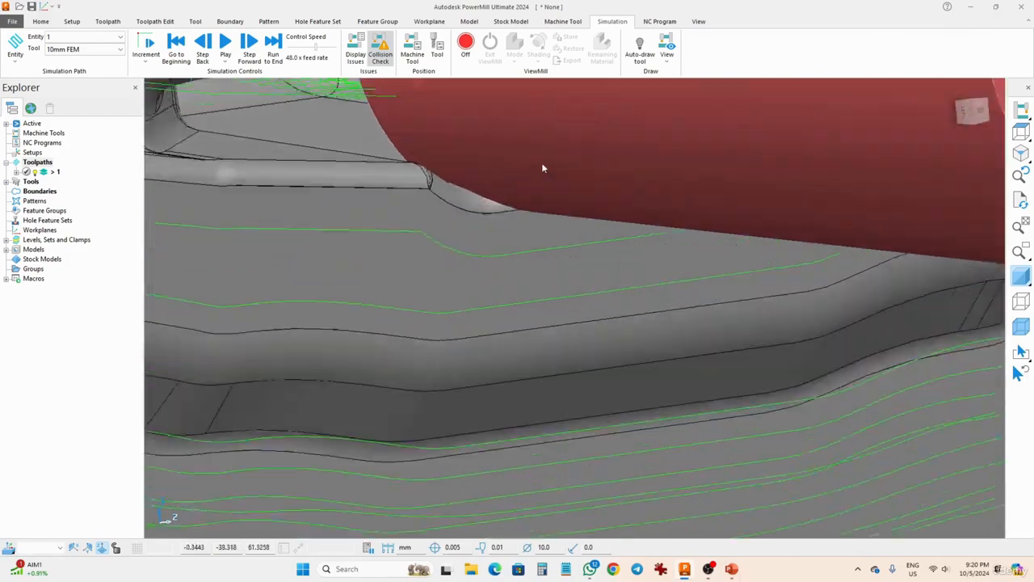
{"action": "middle_click_drag", "start_coordinate": [448, 203], "coordinate": [420, 197]}
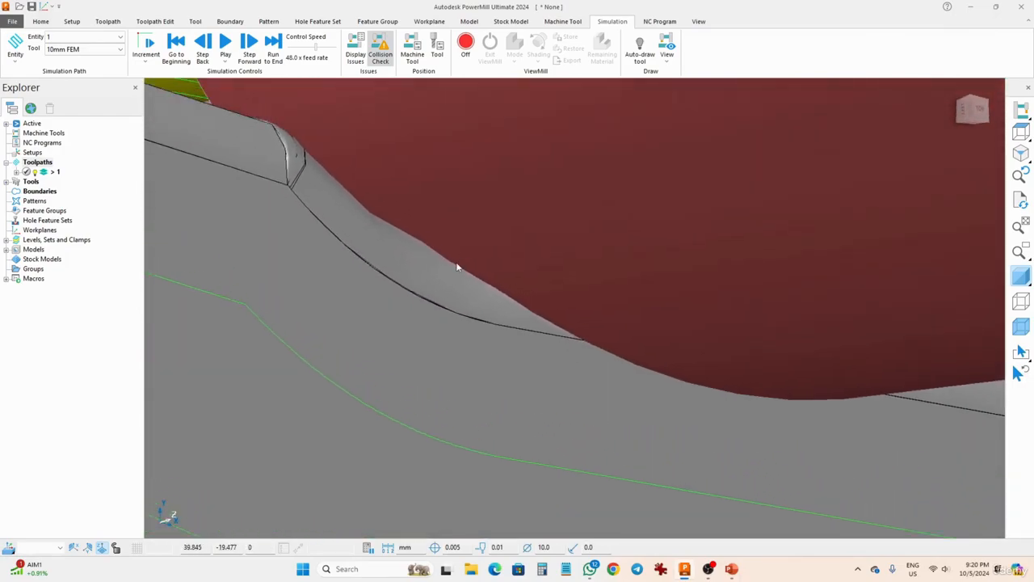
{"action": "scroll", "coordinate": [487, 372], "scroll_direction": "down", "scroll_amount": 8}
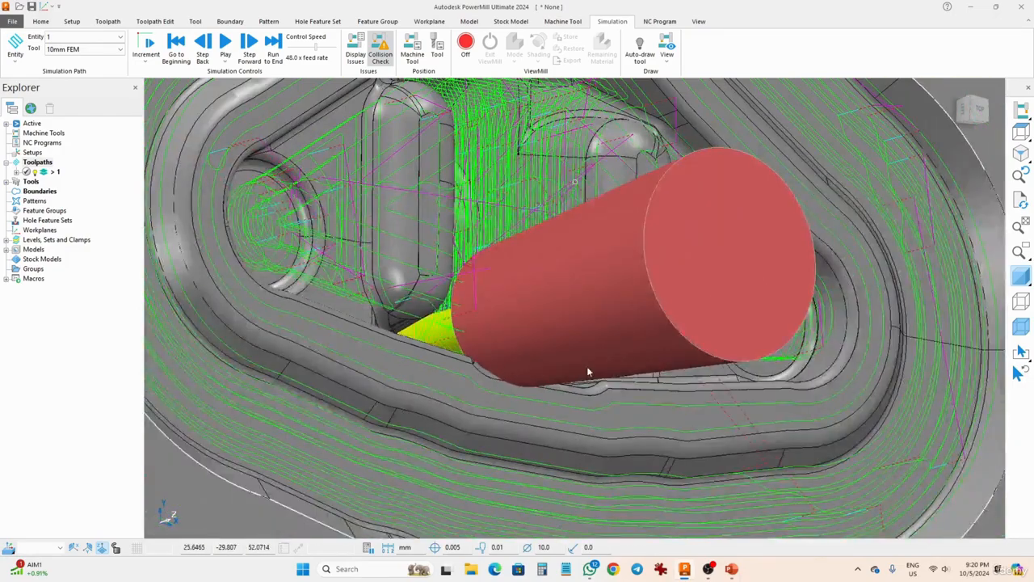
{"action": "middle_click_drag", "start_coordinate": [587, 367], "coordinate": [242, 185]}
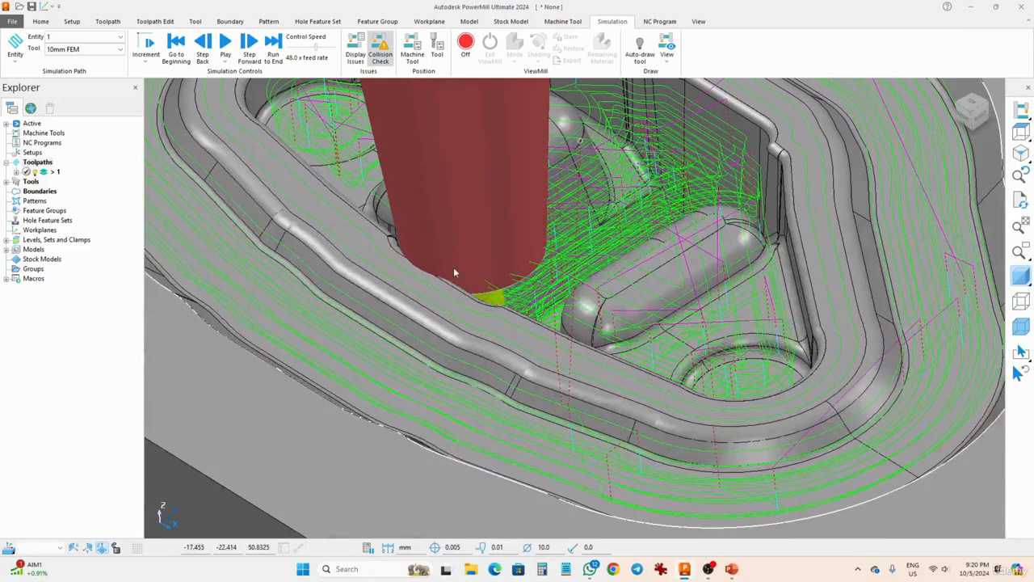
{"action": "scroll", "coordinate": [453, 267], "scroll_direction": "down", "scroll_amount": 5}
{"action": "middle_click_drag", "start_coordinate": [453, 266], "coordinate": [388, 300]}
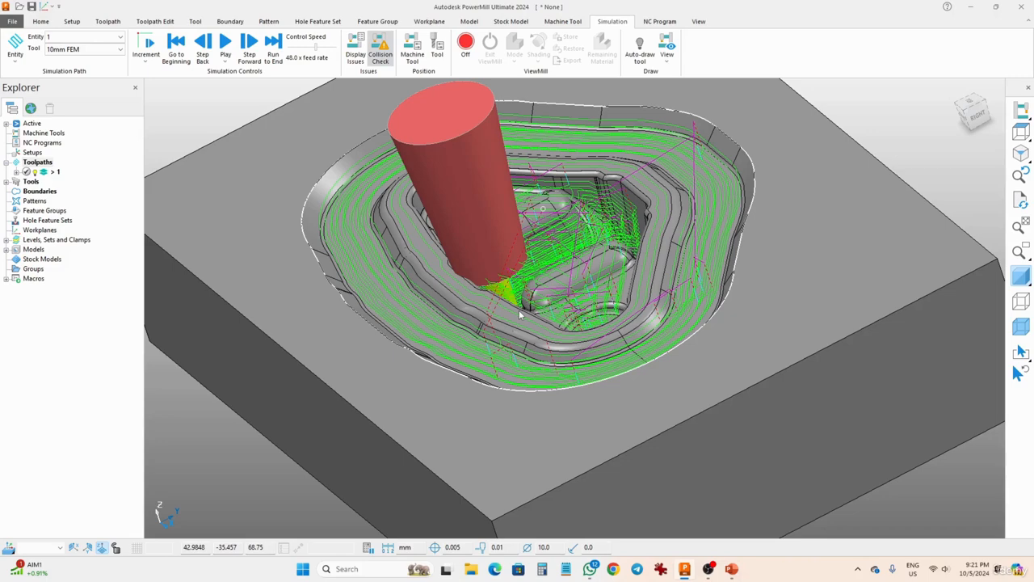
{"action": "middle_click_drag", "start_coordinate": [519, 305], "coordinate": [522, 287]}
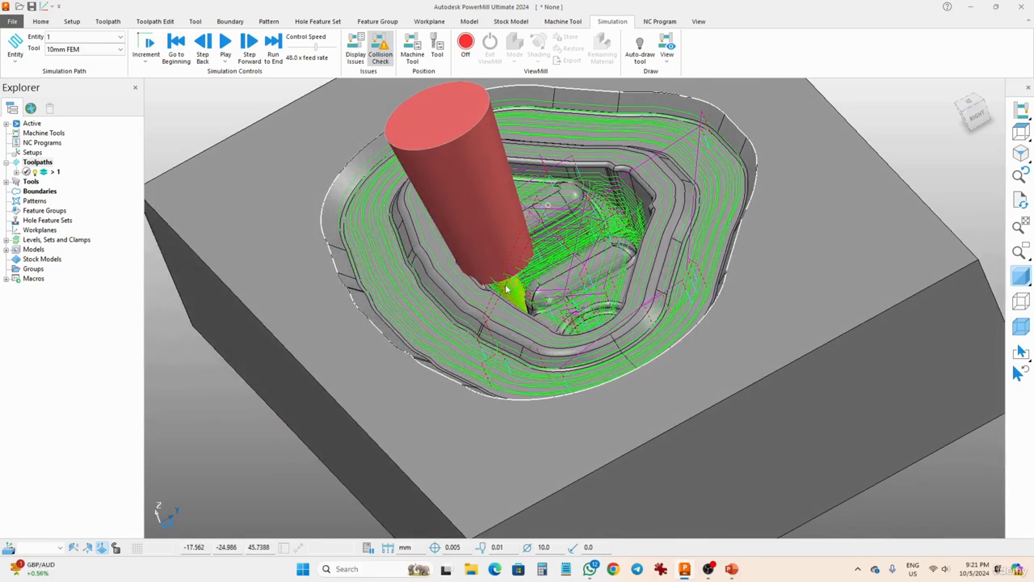
{"action": "scroll", "coordinate": [506, 289], "scroll_direction": "down", "scroll_amount": 3}
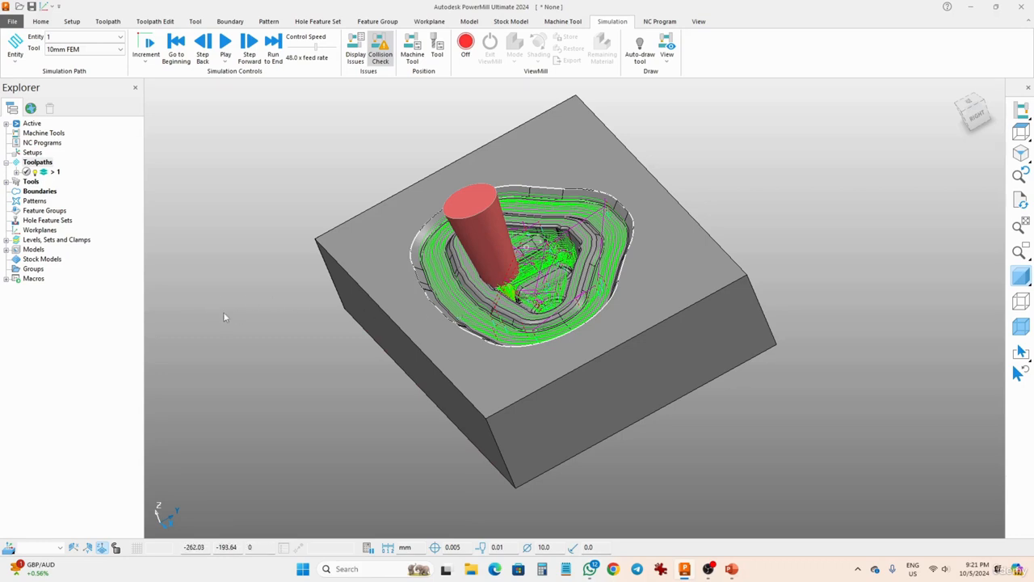
- Open the verification settings for toolpath 1 and choose Collisions as the check against Models
{"action": "left_click", "coordinate": [54, 173]}
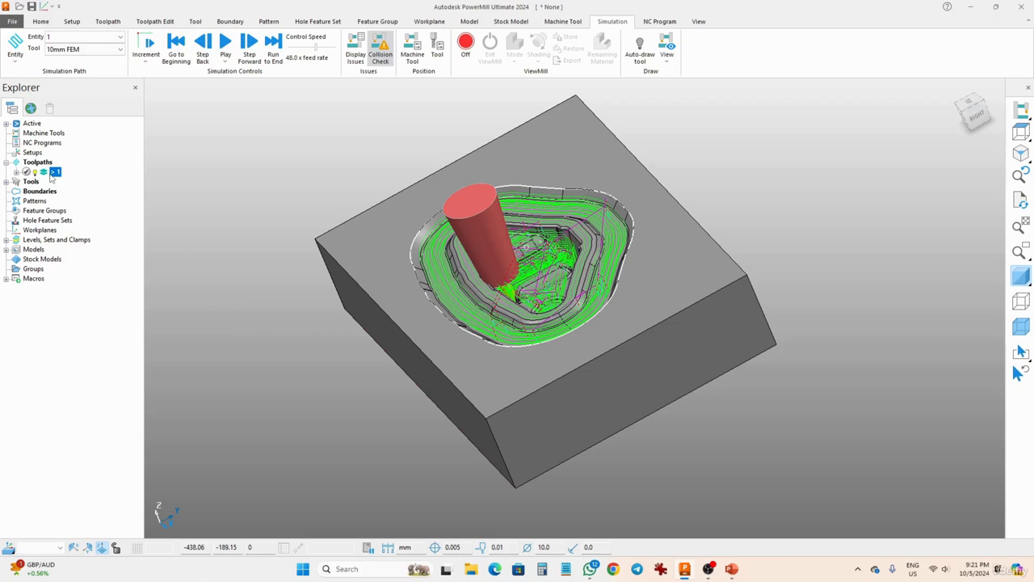
{"action": "right_click", "coordinate": [50, 174]}
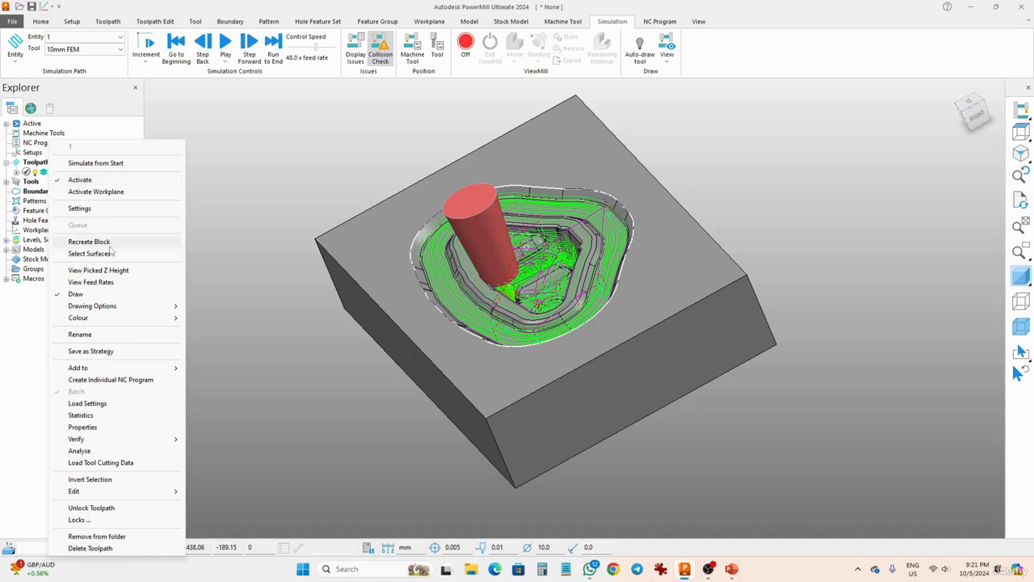
{"action": "mouse_move", "coordinate": [103, 441]}
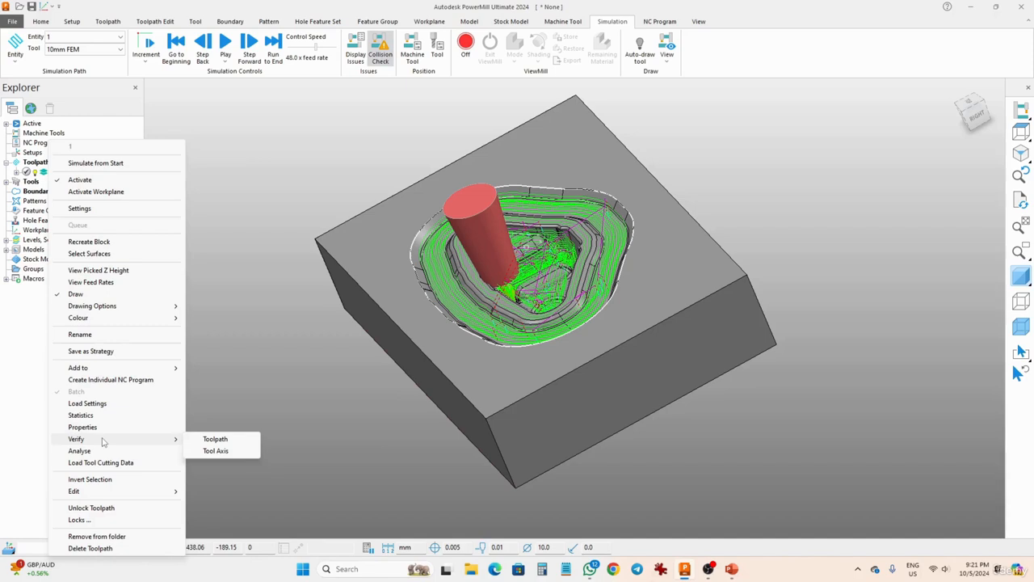
{"action": "left_click", "coordinate": [215, 439]}
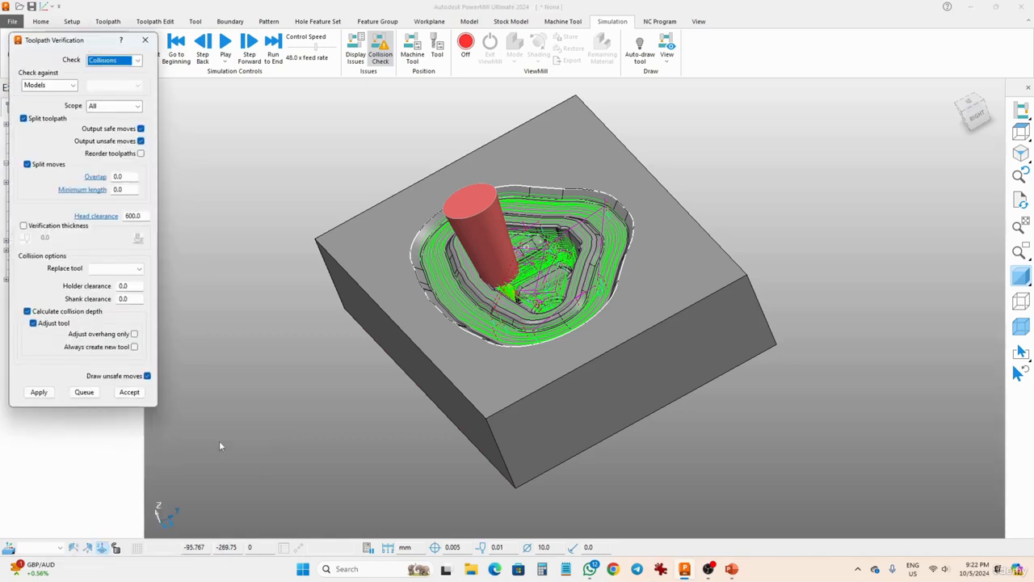
{"action": "left_click_drag", "start_coordinate": [45, 47], "coordinate": [242, 111]}
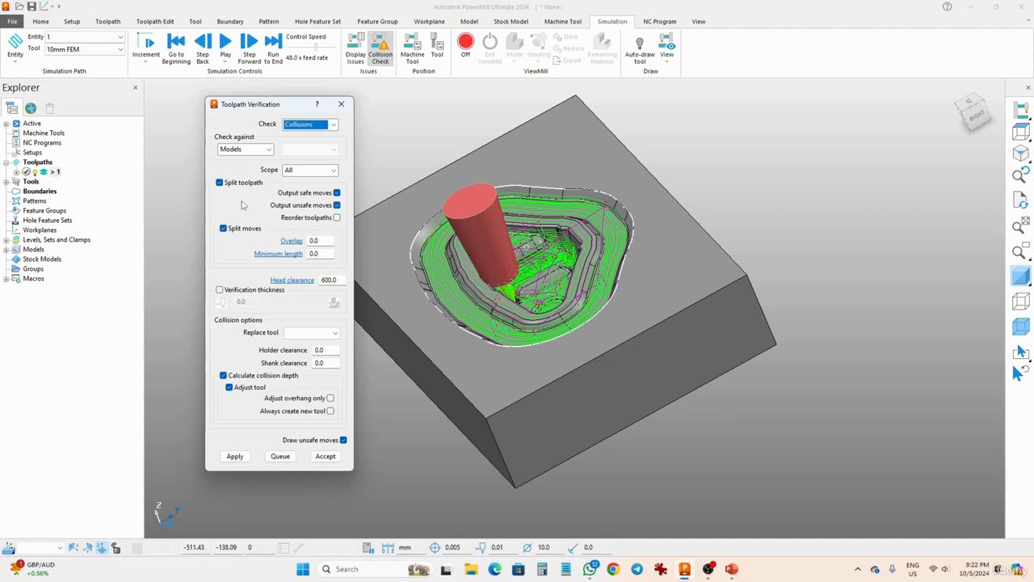
{"action": "left_click", "coordinate": [334, 125]}
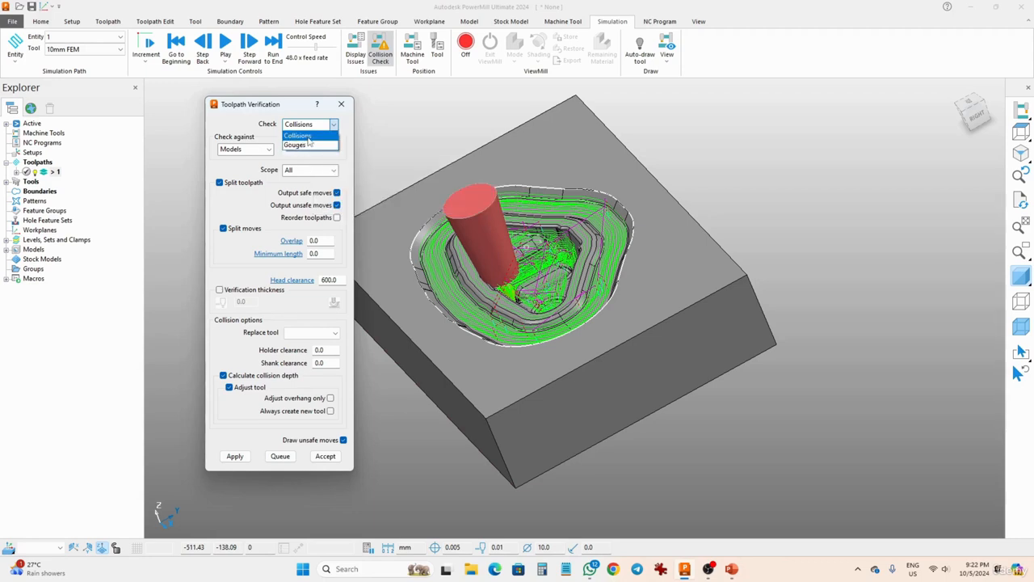
{"action": "left_click", "coordinate": [307, 137]}
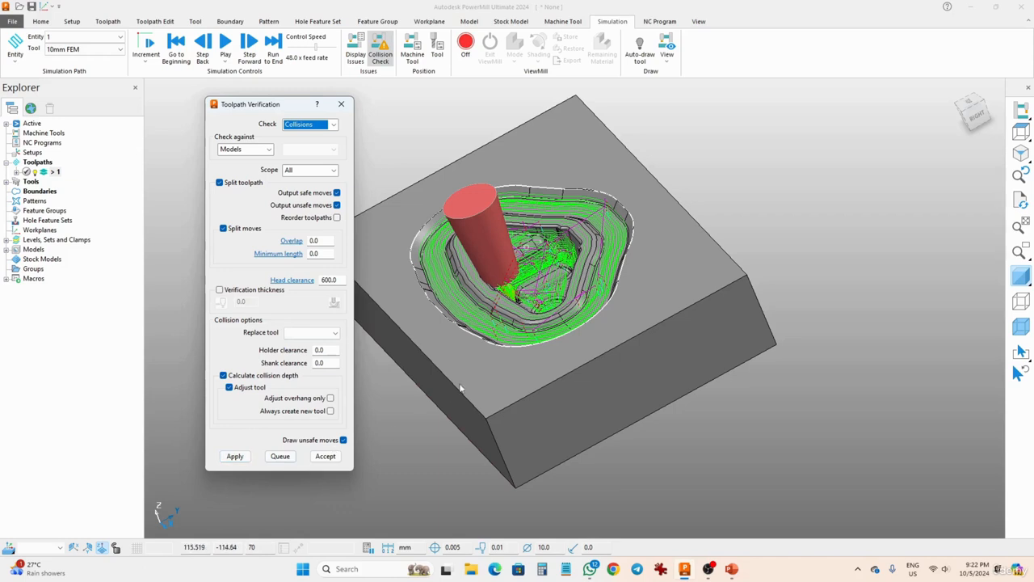
- Run the collision check on toolpath 1 with splitting and tool adjustment enabled, acknowledge the report, and accept the verification
{"action": "middle_click_drag", "start_coordinate": [501, 390], "coordinate": [518, 369]}
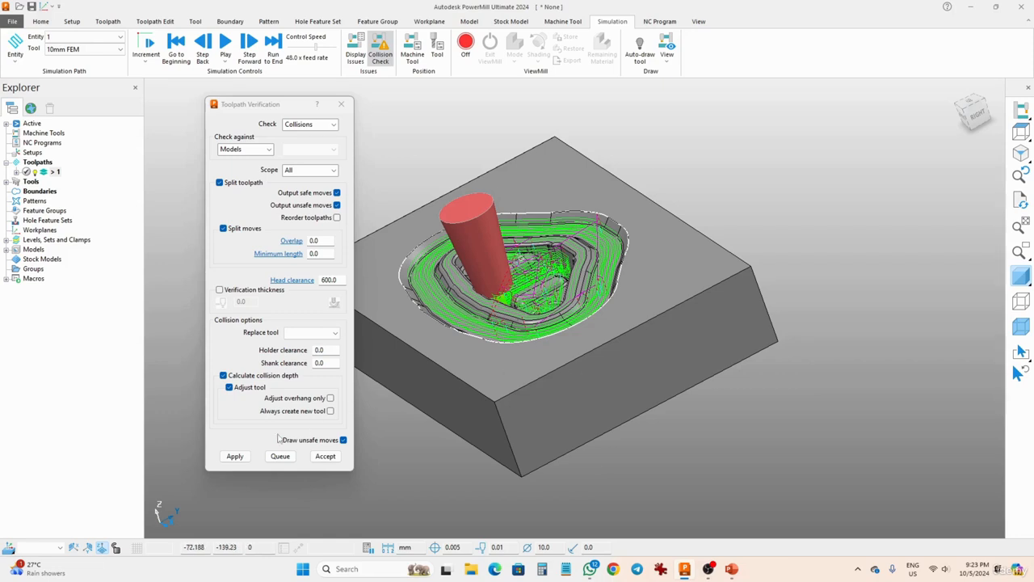
{"action": "left_click", "coordinate": [235, 457]}
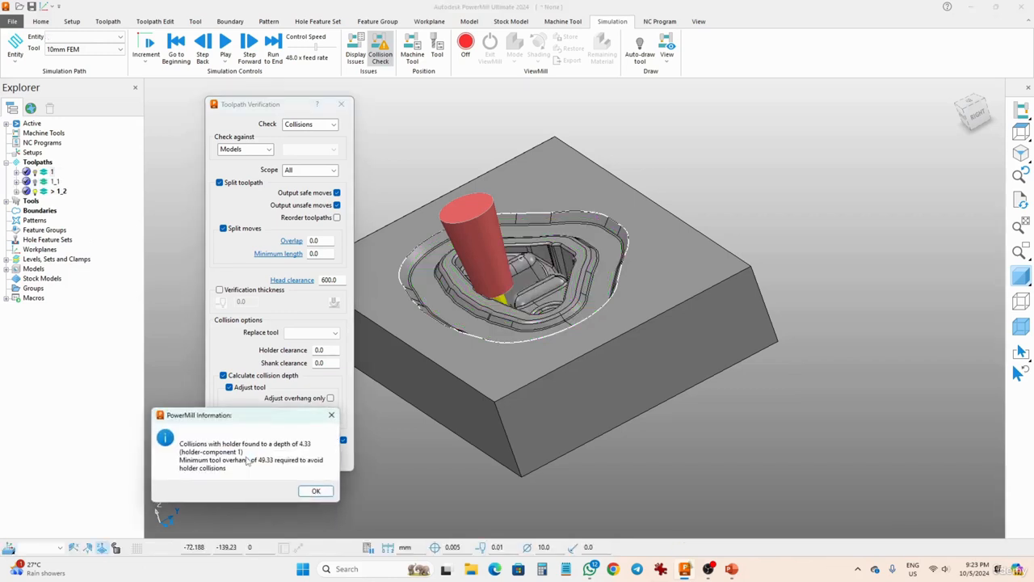
{"action": "left_click_drag", "start_coordinate": [248, 420], "coordinate": [478, 118]}
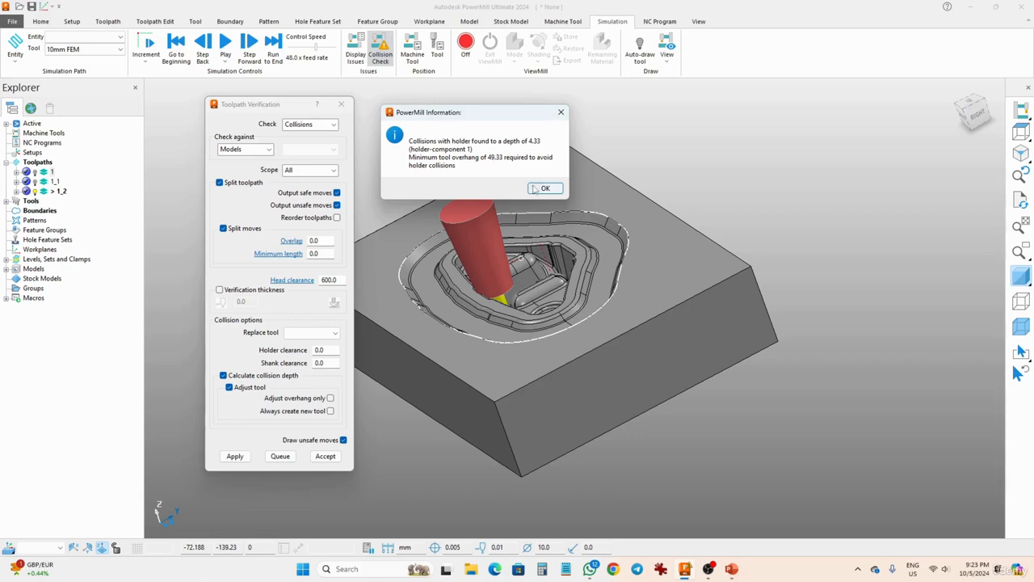
{"action": "left_click", "coordinate": [532, 186]}
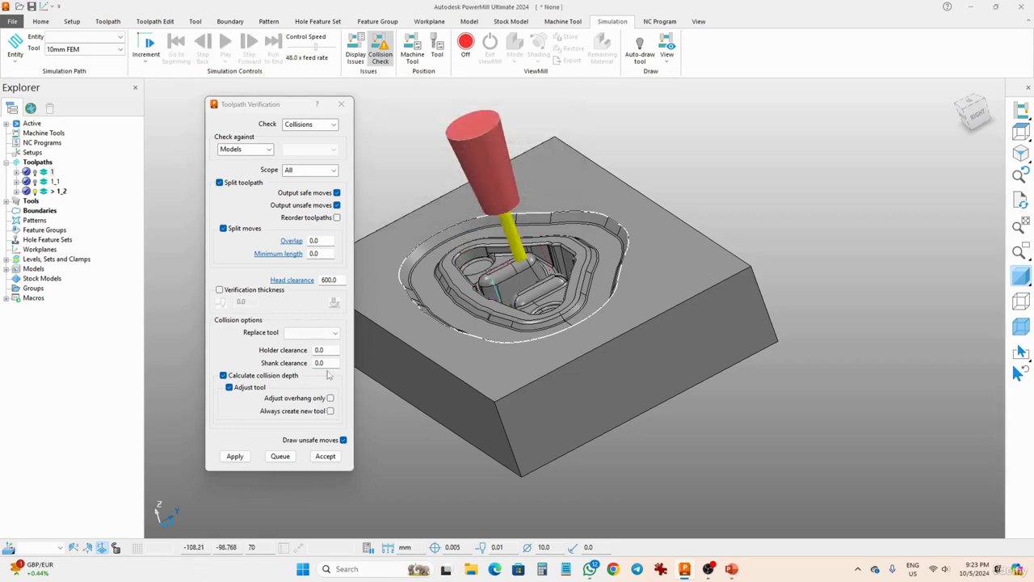
{"action": "left_click", "coordinate": [325, 456]}
- Hide toolpath 1_2, briefly display the original toolpath 1, and leave only toolpath 1_1 displayed over the model
{"action": "middle_click_drag", "start_coordinate": [377, 438], "coordinate": [489, 269]}
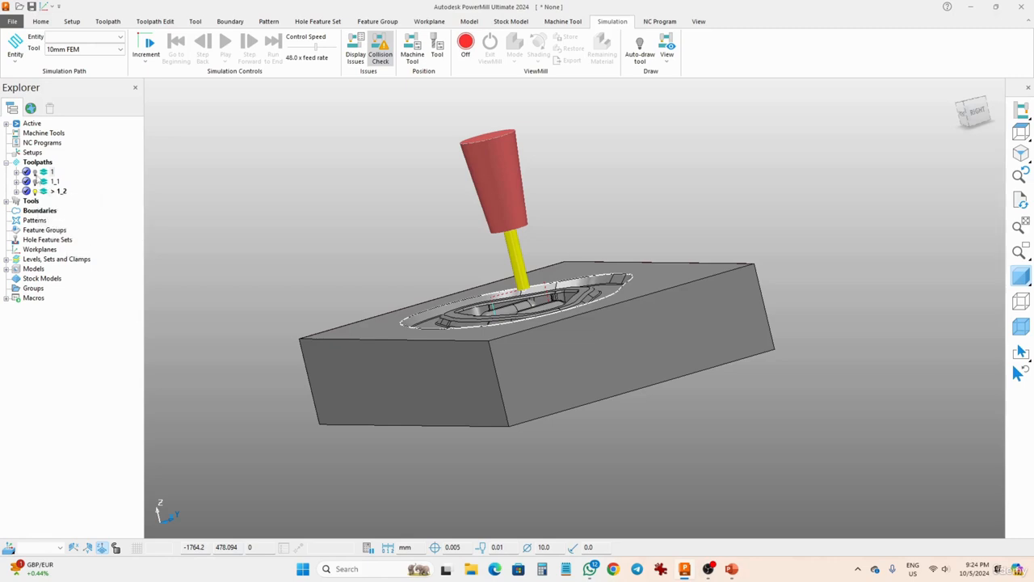
{"action": "left_click", "coordinate": [35, 173]}
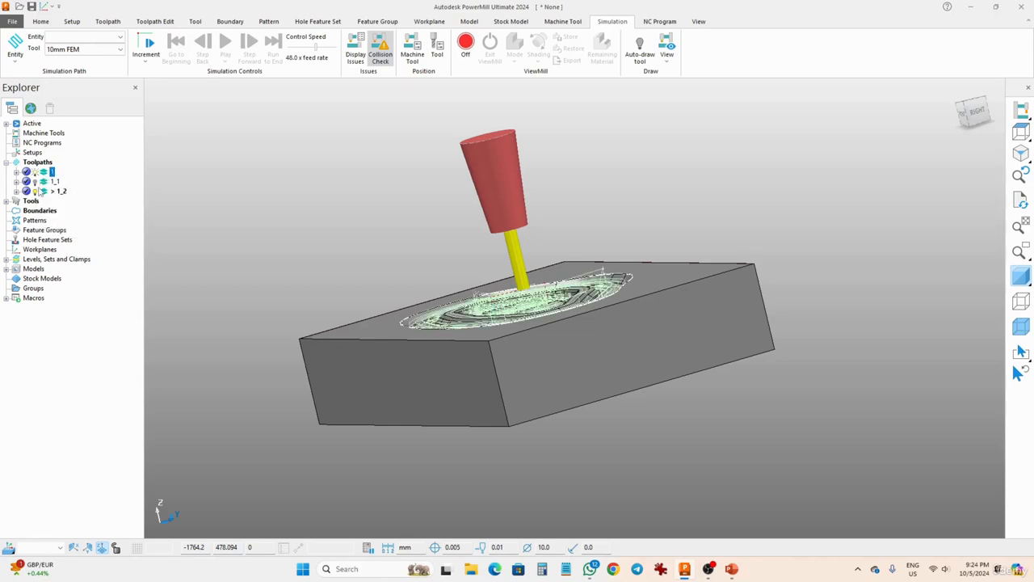
{"action": "left_click", "coordinate": [37, 192]}
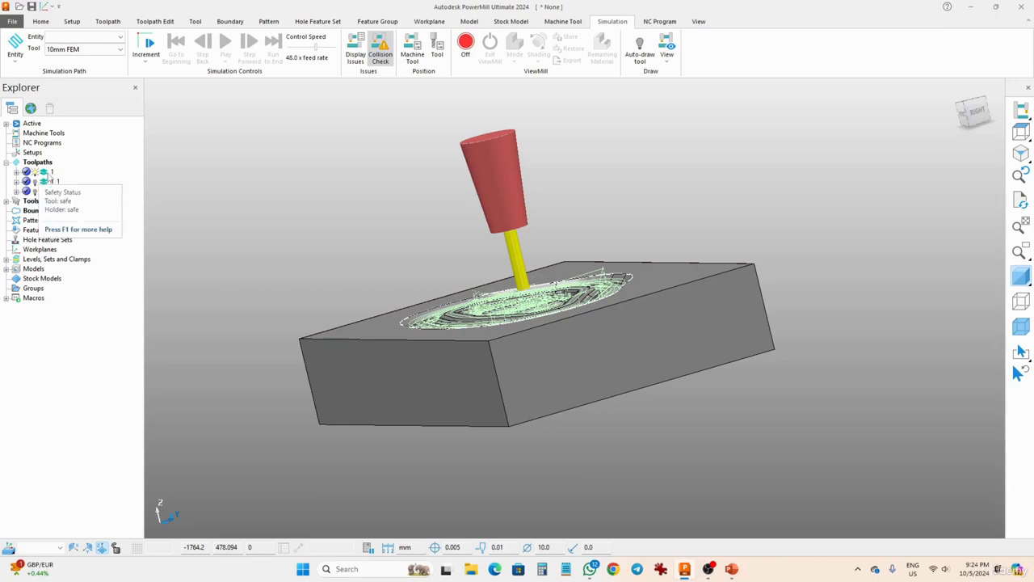
{"action": "left_click", "coordinate": [35, 172]}
{"action": "left_click", "coordinate": [35, 183]}
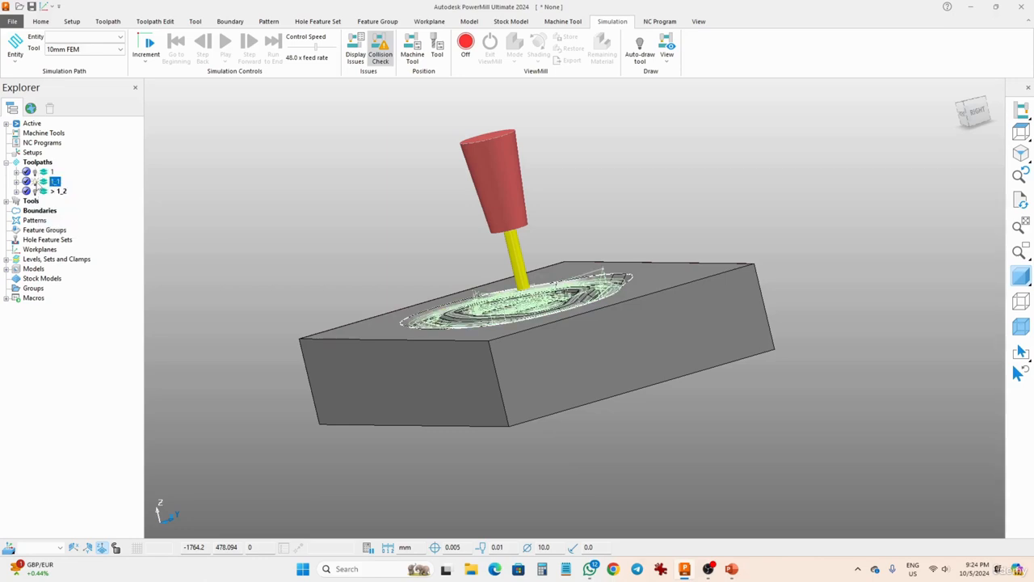
{"action": "middle_click_drag", "start_coordinate": [225, 226], "coordinate": [691, 357]}
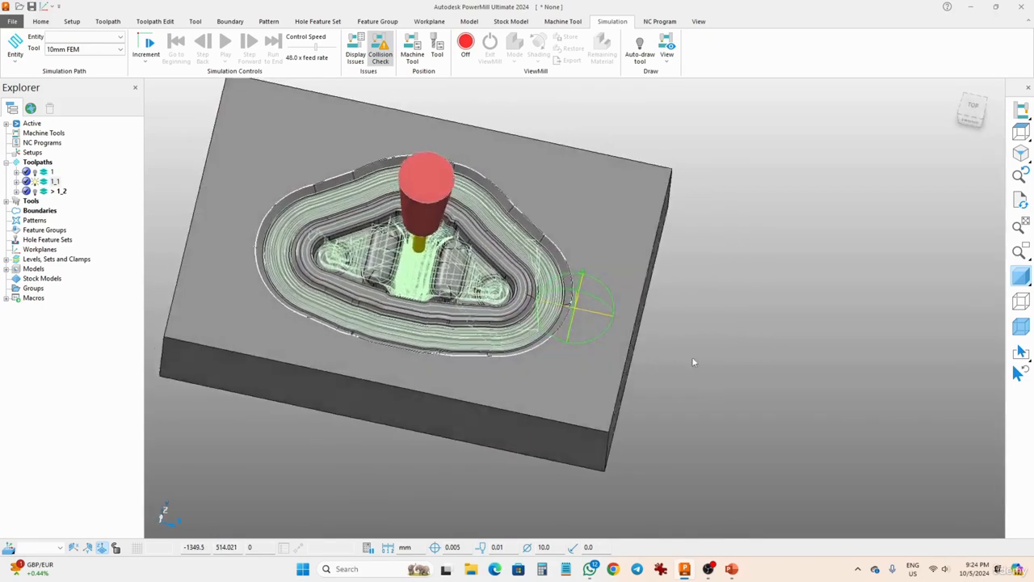
- Hide the shaded model and display toolpath 1_2 with 1_1 to compare their passes in the deep centre of the pocket
{"action": "left_click", "coordinate": [1022, 279]}
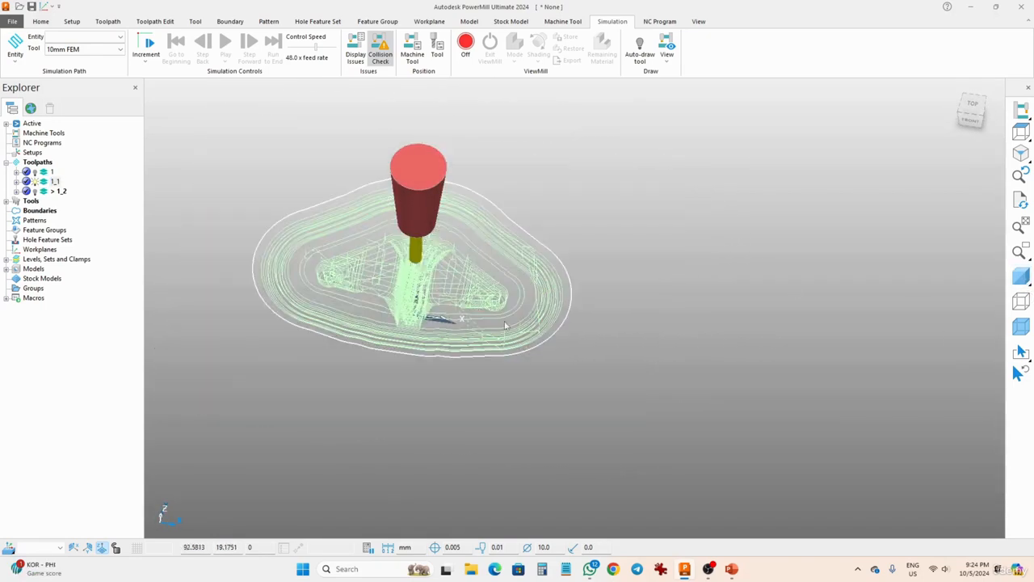
{"action": "mouse_move", "coordinate": [401, 358]}
{"action": "middle_mouse_down"}
{"action": "mouse_move", "coordinate": [442, 224]}
{"action": "mouse_move", "coordinate": [427, 196]}
{"action": "middle_mouse_up"}
{"action": "scroll", "coordinate": [397, 323], "scroll_direction": "up", "scroll_amount": 5}
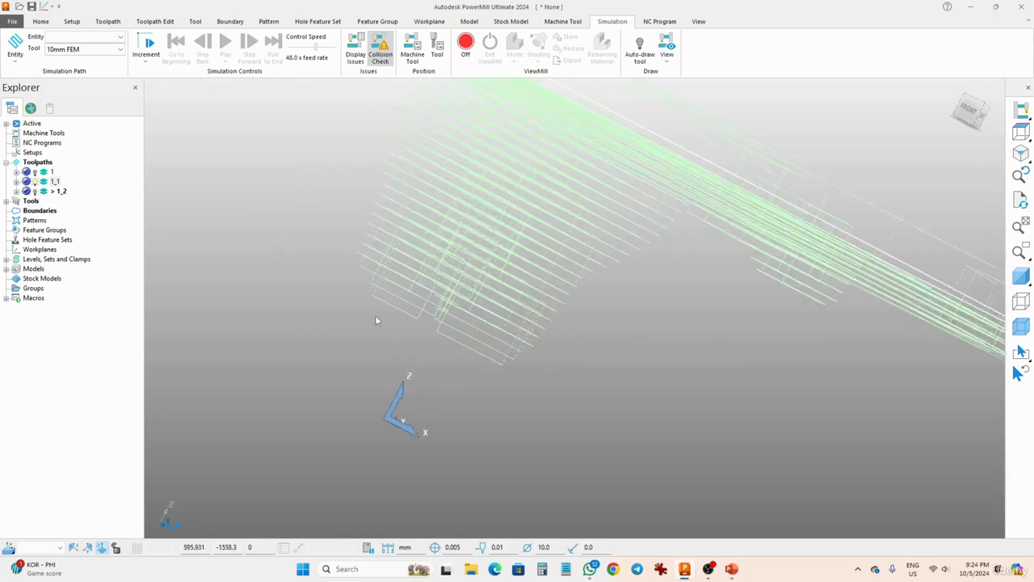
{"action": "left_click", "coordinate": [35, 194]}
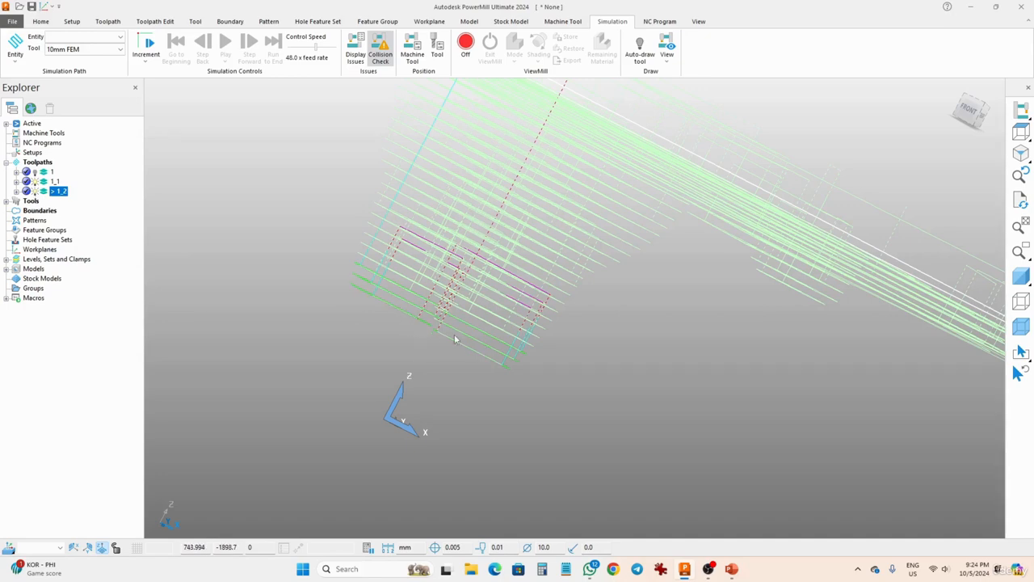
{"action": "scroll", "coordinate": [454, 339], "scroll_direction": "down", "scroll_amount": 6}
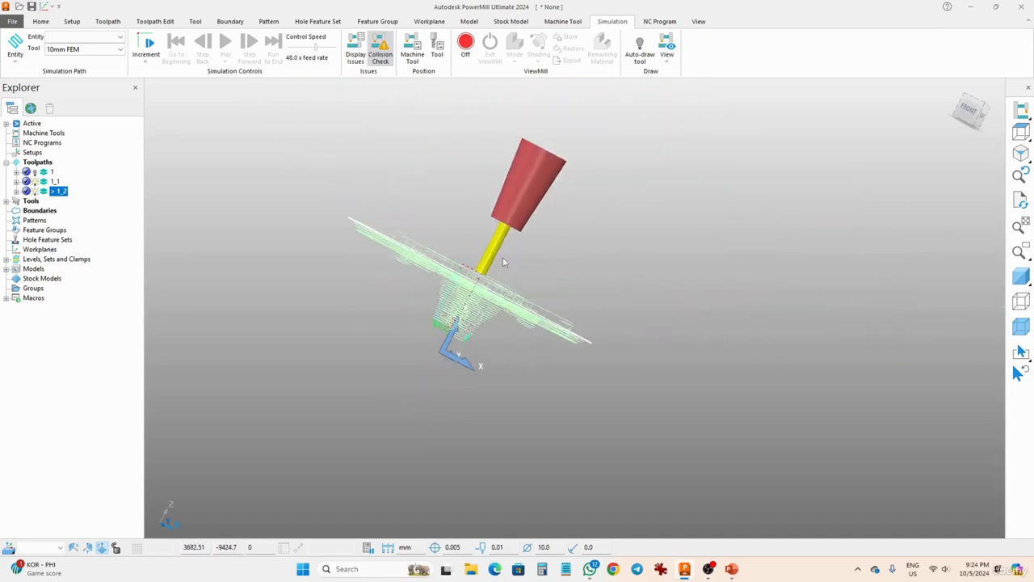
{"action": "scroll", "coordinate": [507, 242], "scroll_direction": "up", "scroll_amount": 5}
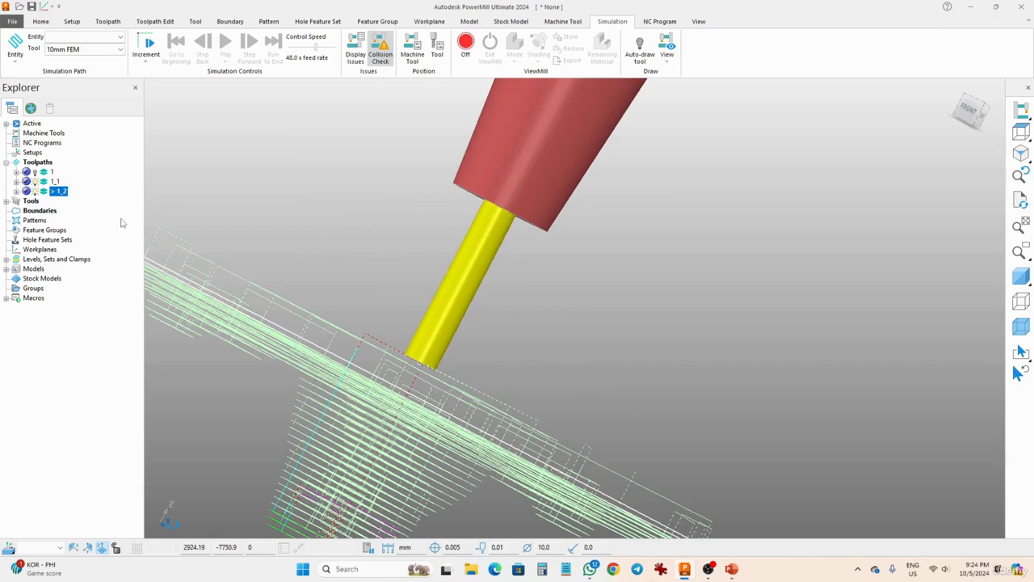
- Hide toolpaths 1_1 and 1_2 and display the original 10mm FEM tool alongside 10mm FEM_1
{"action": "left_click", "coordinate": [7, 201]}
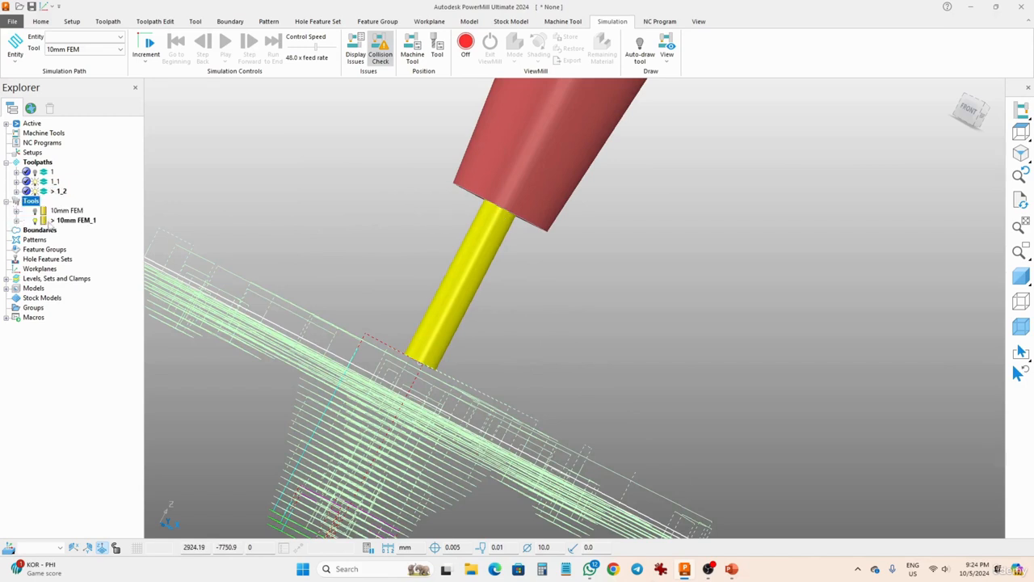
{"action": "left_click", "coordinate": [35, 191]}
{"action": "left_click", "coordinate": [35, 182]}
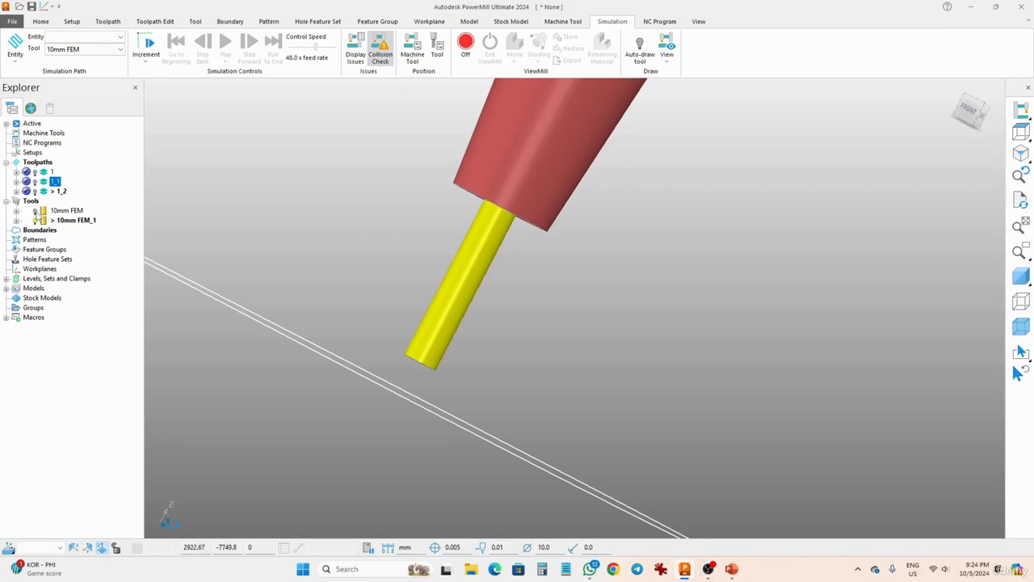
{"action": "left_click", "coordinate": [35, 211]}
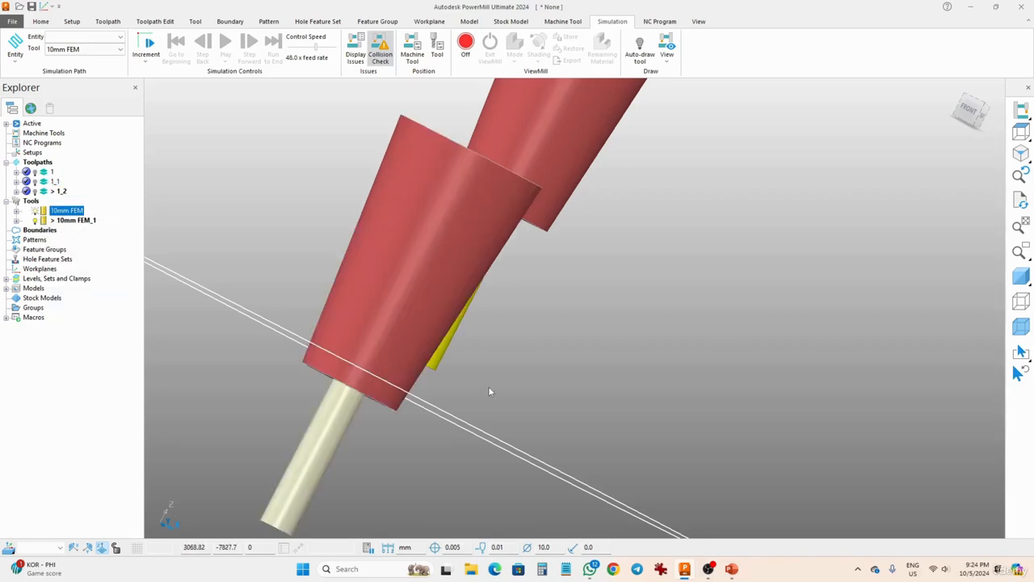
- Examine the 10mm FEM and 10mm FEM_1 tools side by side, comparing how far each cutter extends from its holder
{"action": "scroll", "coordinate": [488, 389], "scroll_direction": "down", "scroll_amount": 5}
{"action": "middle_click_drag", "start_coordinate": [474, 378], "coordinate": [307, 396]}
{"action": "scroll", "coordinate": [486, 367], "scroll_direction": "up", "scroll_amount": 3}
{"action": "scroll", "coordinate": [433, 415], "scroll_direction": "up", "scroll_amount": 4}
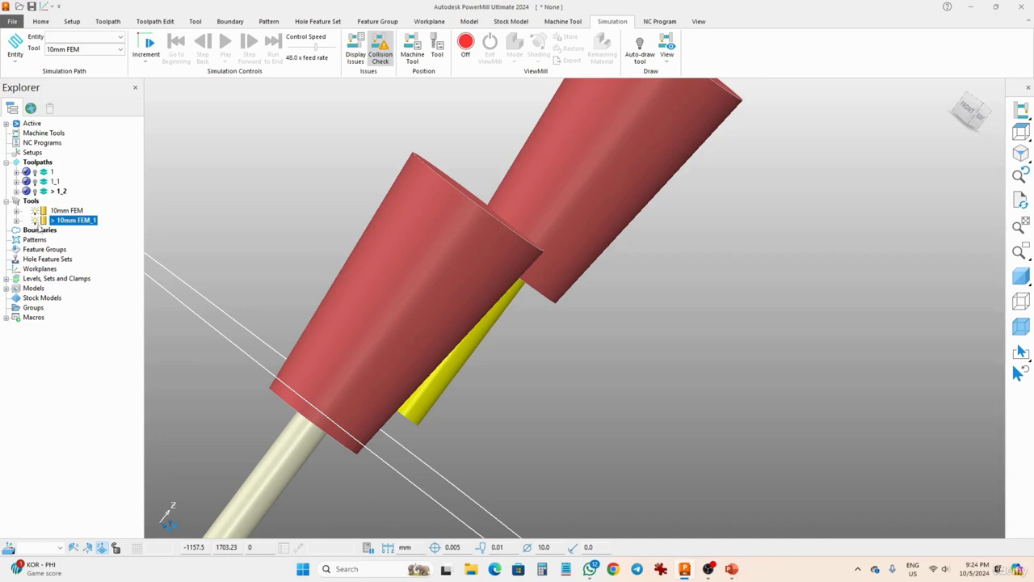
{"action": "middle_click_drag", "start_coordinate": [525, 305], "coordinate": [517, 271]}
{"action": "scroll", "coordinate": [378, 259], "scroll_direction": "down", "scroll_amount": 4}
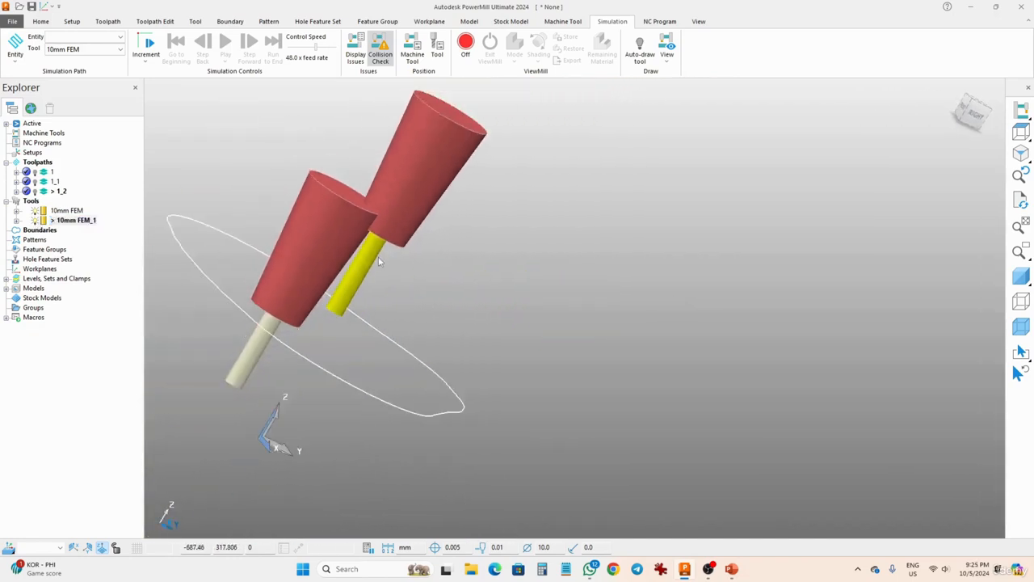
{"action": "middle_click_drag", "start_coordinate": [414, 280], "coordinate": [443, 267]}
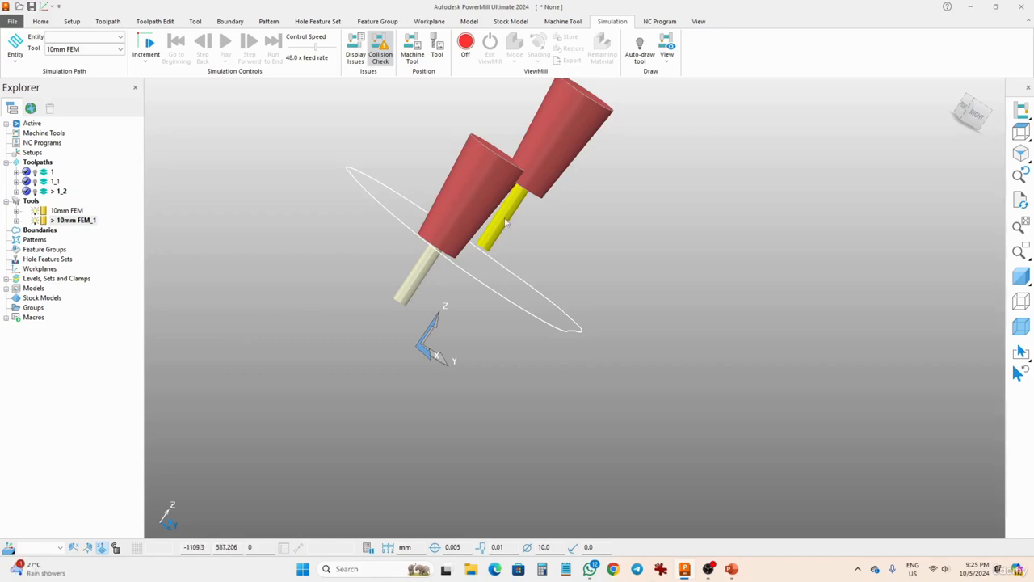
{"action": "middle_click_drag", "start_coordinate": [575, 126], "coordinate": [418, 148]}
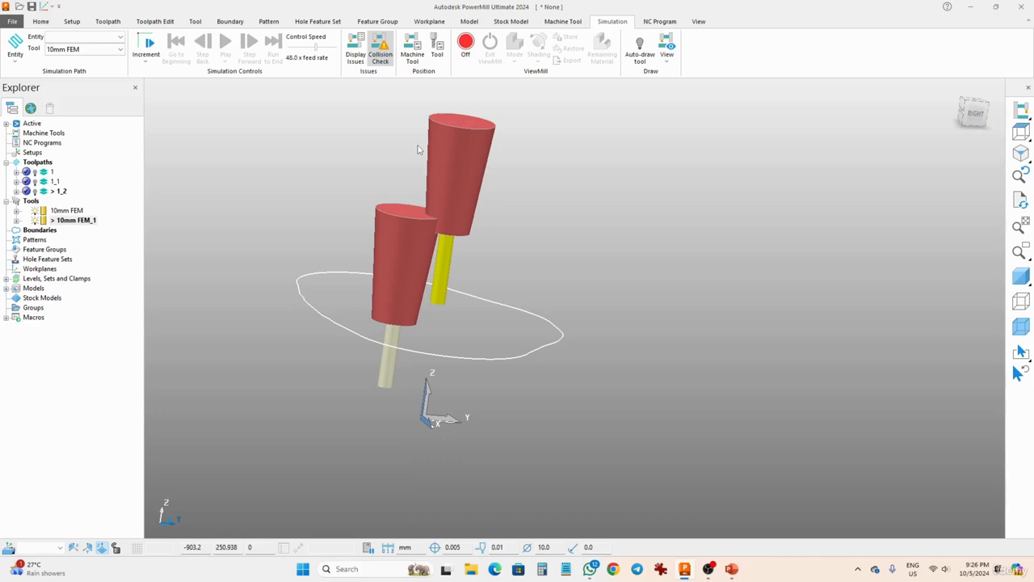
- Display toolpaths 1, 1_1 and 1_2 together with both tools
{"action": "left_click", "coordinate": [35, 174]}
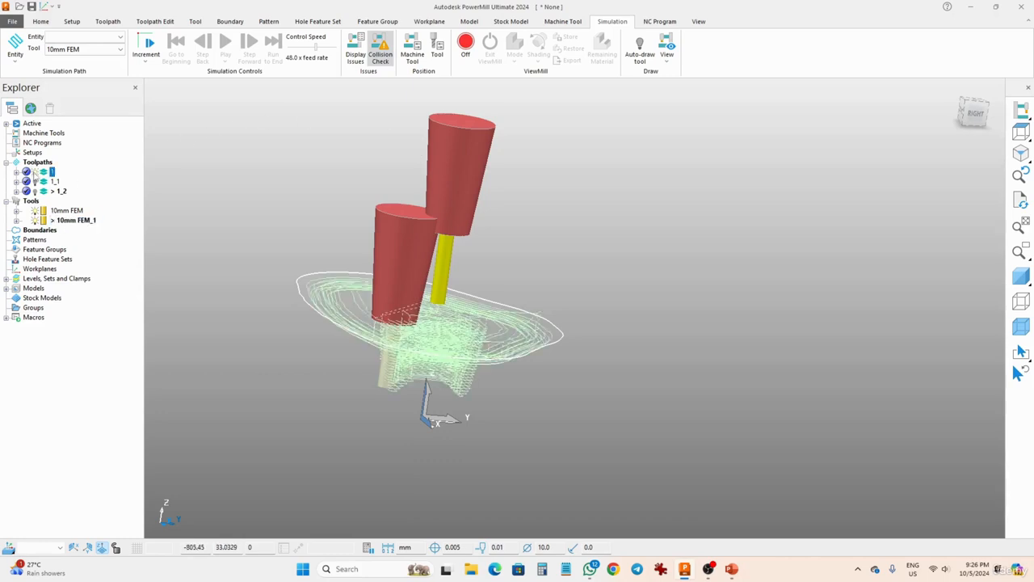
{"action": "left_click", "coordinate": [36, 191]}
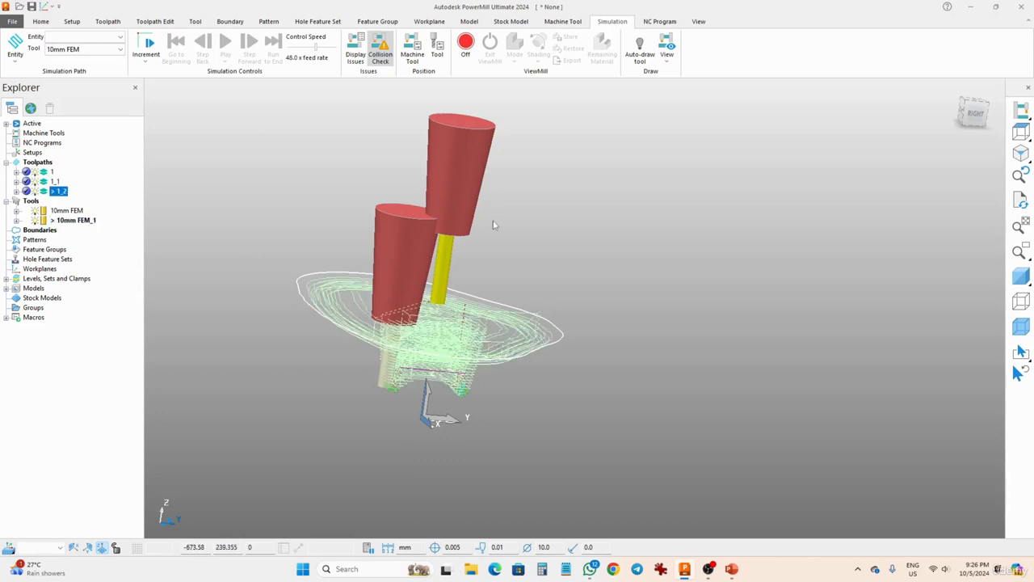
{"action": "middle_click_drag", "start_coordinate": [493, 221], "coordinate": [472, 227]}
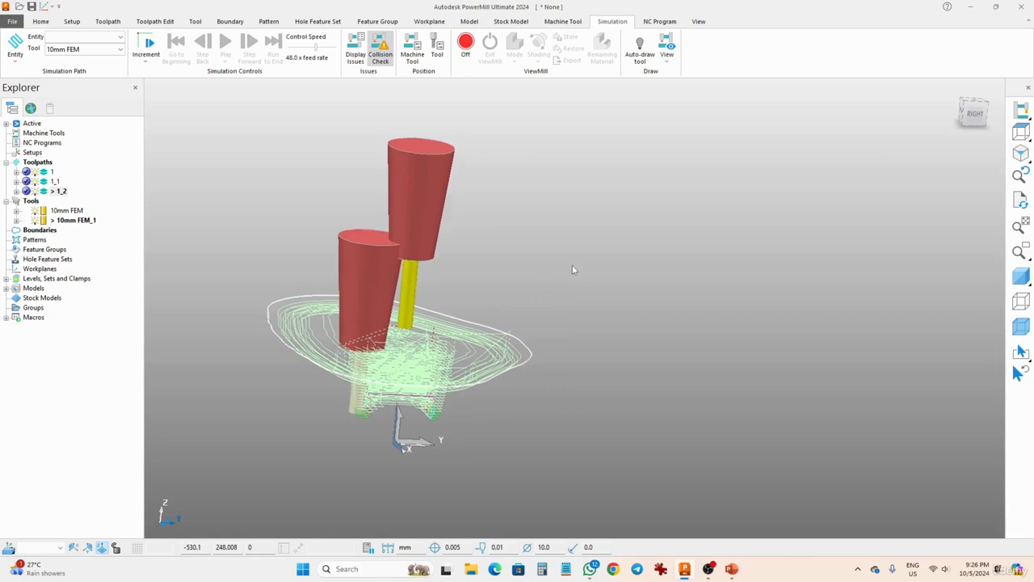
{"action": "middle_click_drag", "start_coordinate": [573, 269], "coordinate": [740, 234], "text": "shift"}
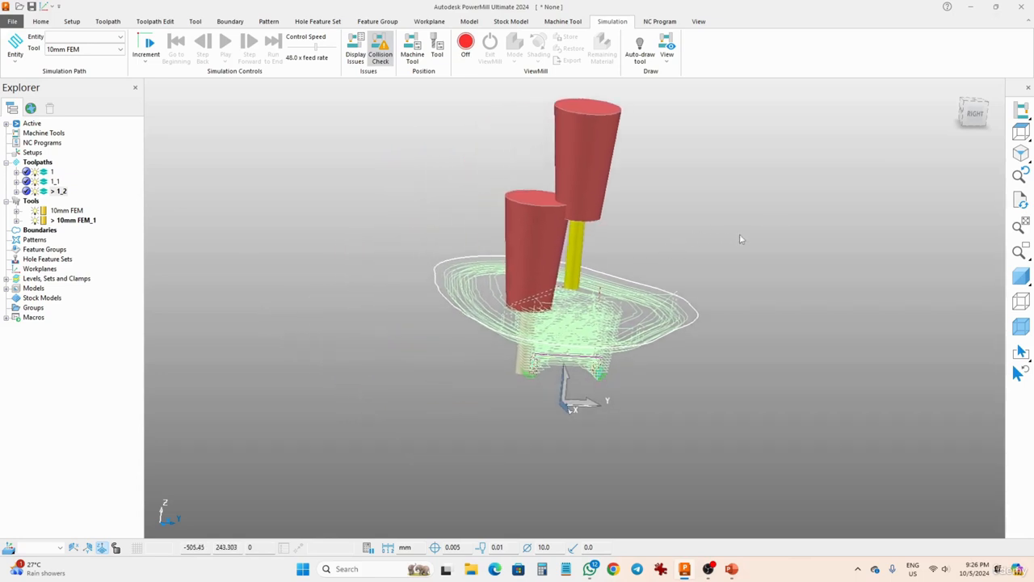